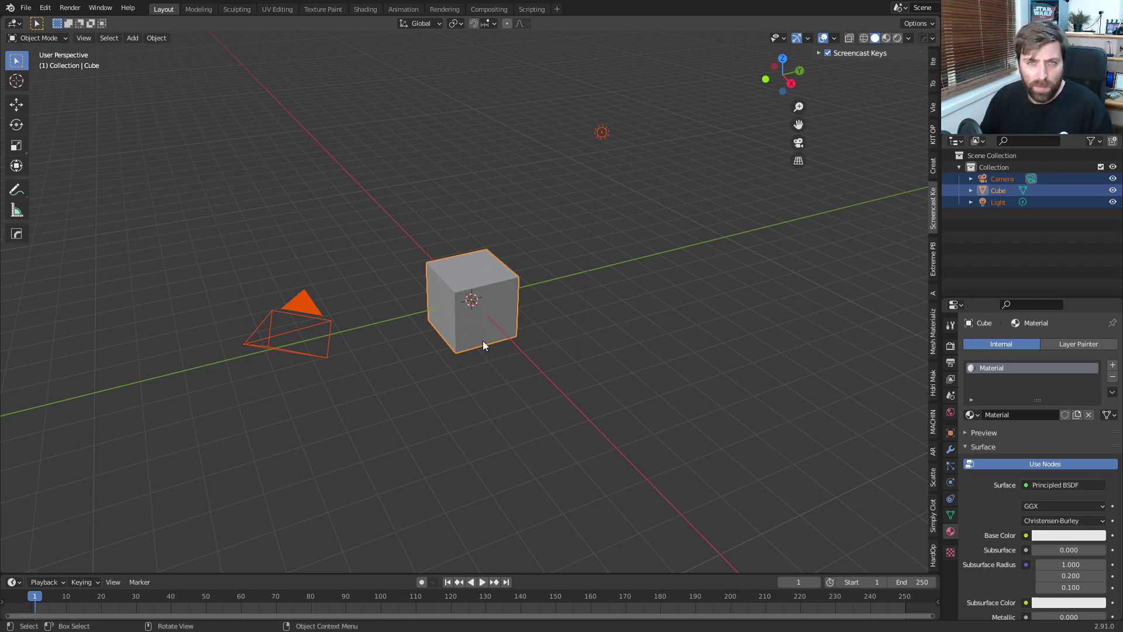
Delete the cube, reset the camera, raise it above the origin and make it orthographic.
left_click(483, 341)
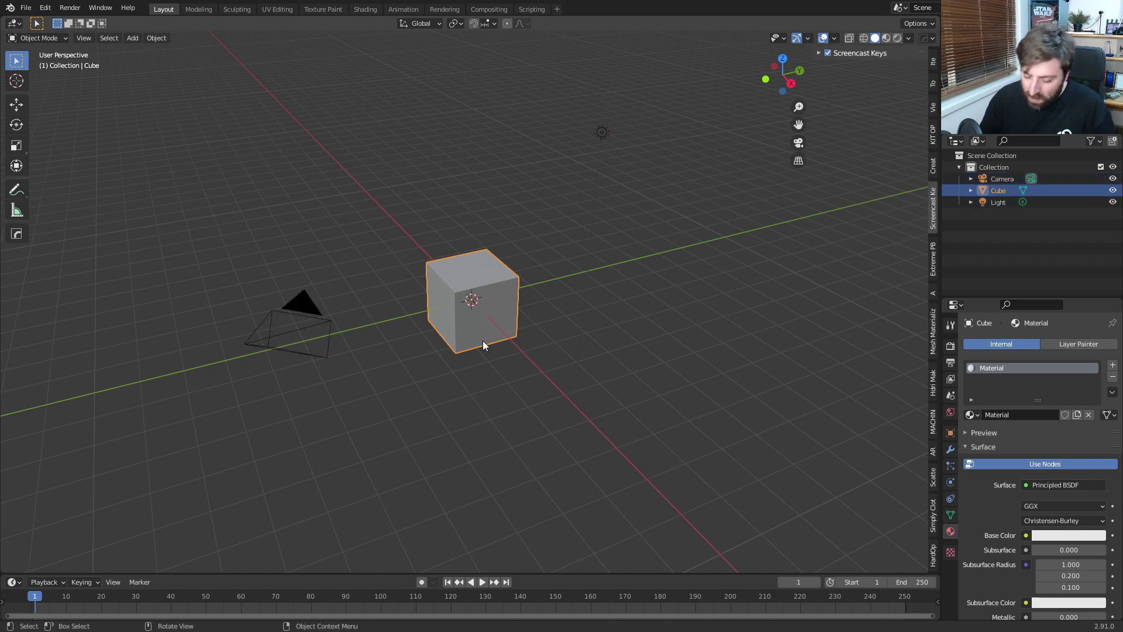
key("Delete")
left_click(315, 309)
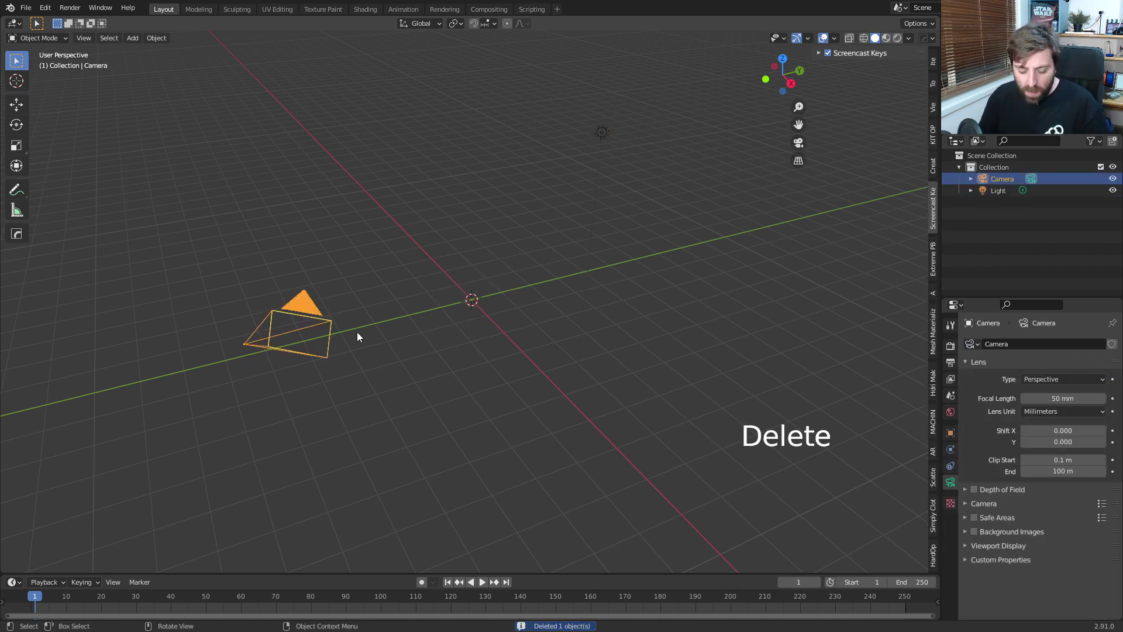
key("alt+r")
key("alt+g")
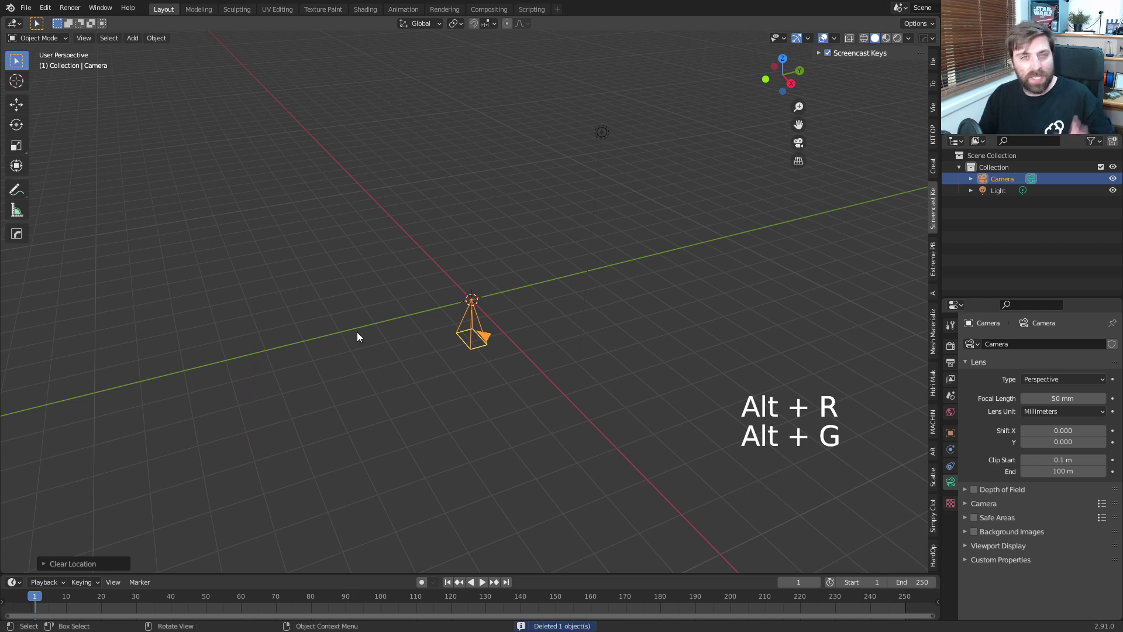
key("g")
key("z")
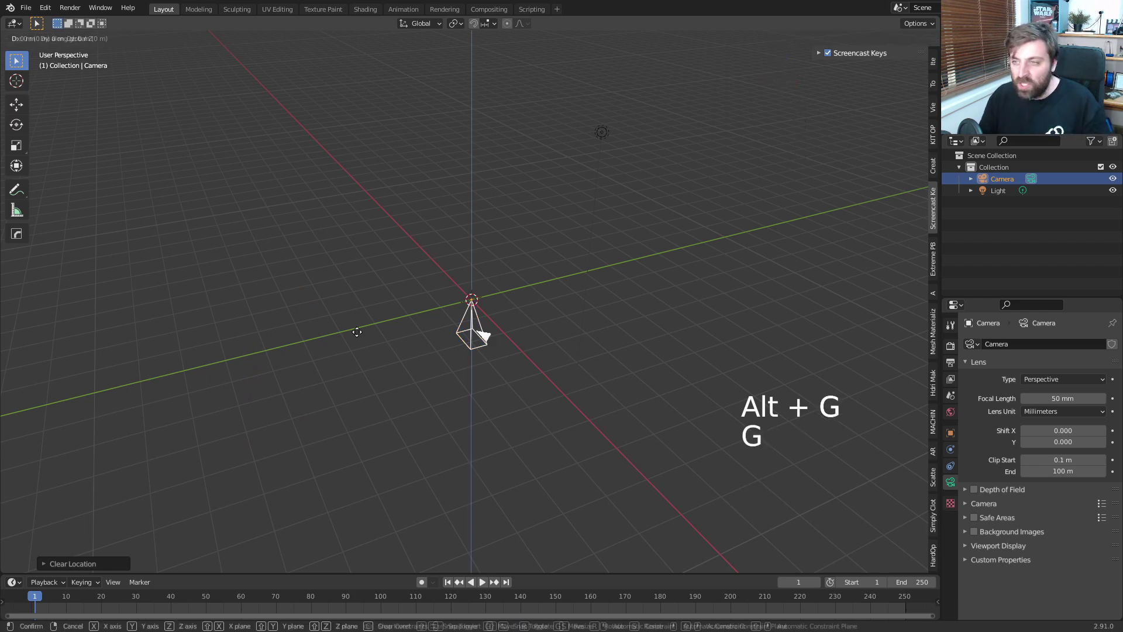
left_click(597, 192)
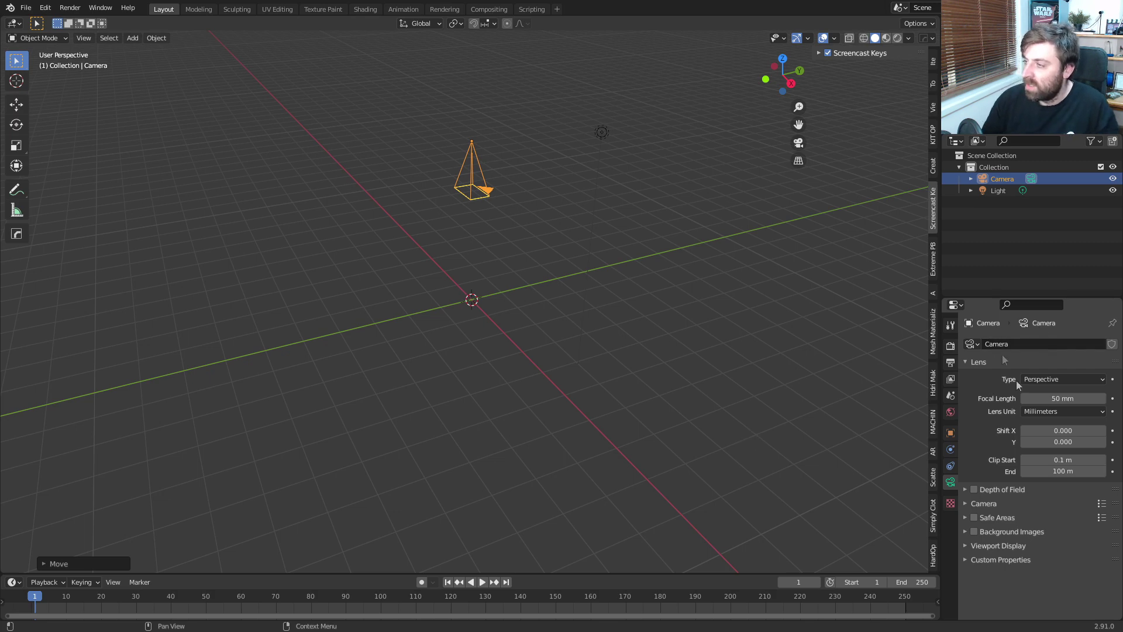
left_click(1051, 382)
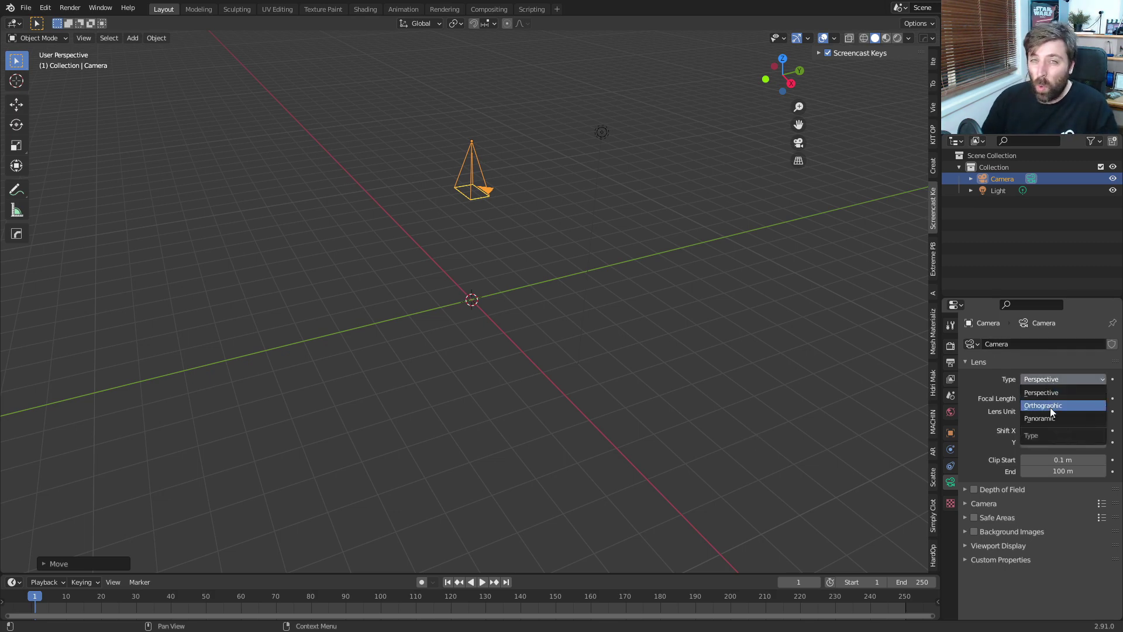
left_click(1051, 407)
Add a plane, view it from the top and enlarge it in Edit Mode.
key("shift+a")
mouse_move(600, 351)
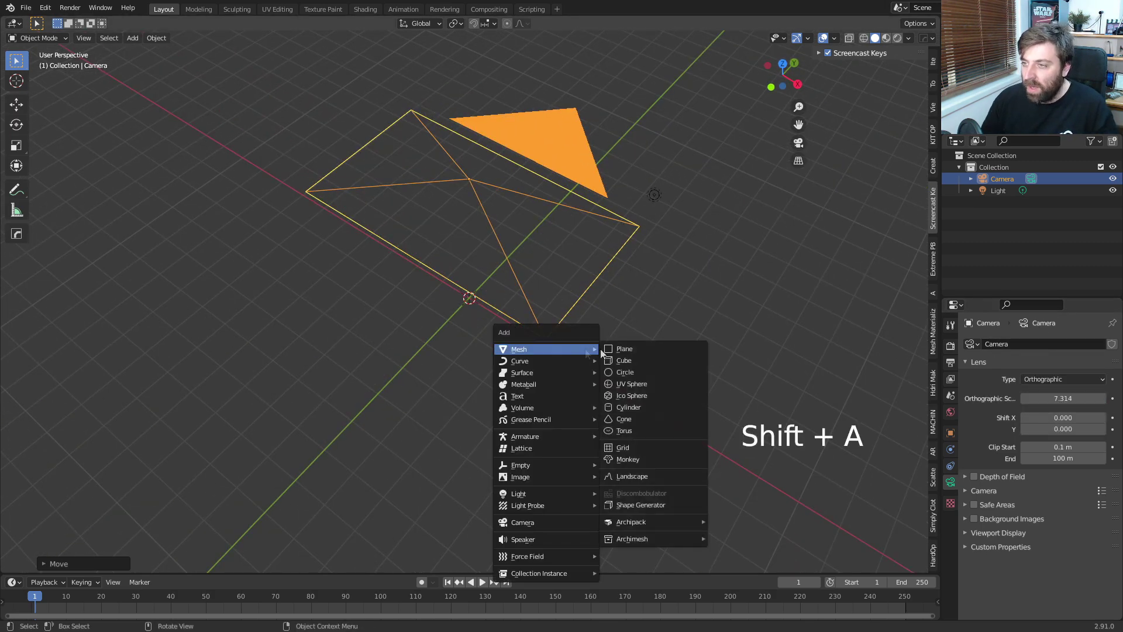
left_click(638, 350)
key("KP_7")
key("Tab")
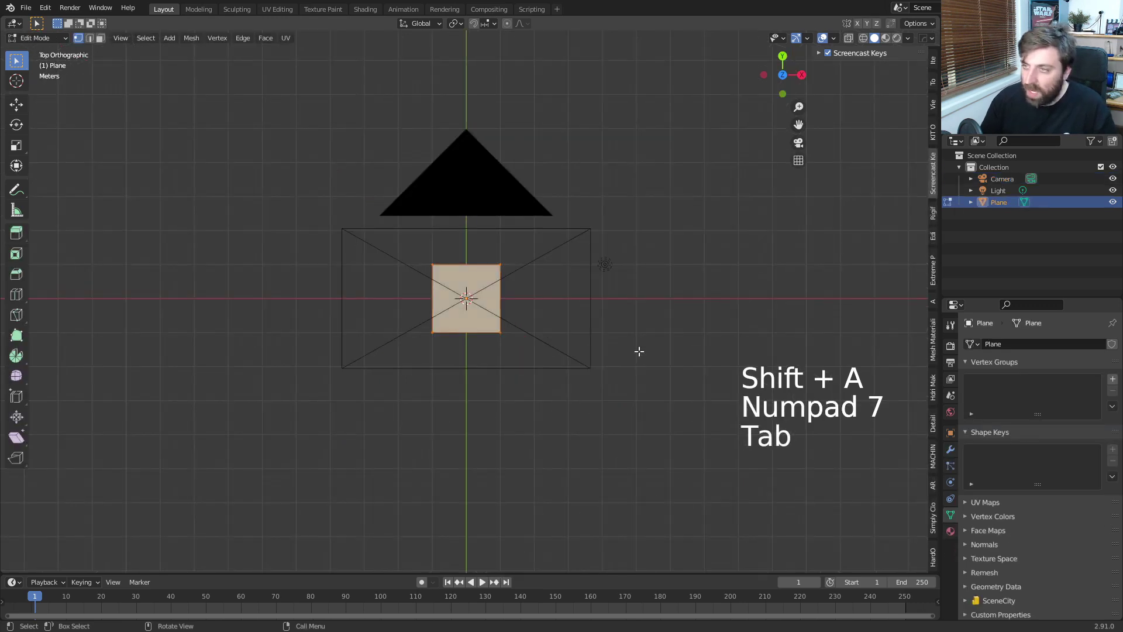
scroll(638, 351, "up", 4)
key("s")
left_click(655, 351)
Widen the plane along X and loop-cut it into a bracket outline.
key("s")
key("x")
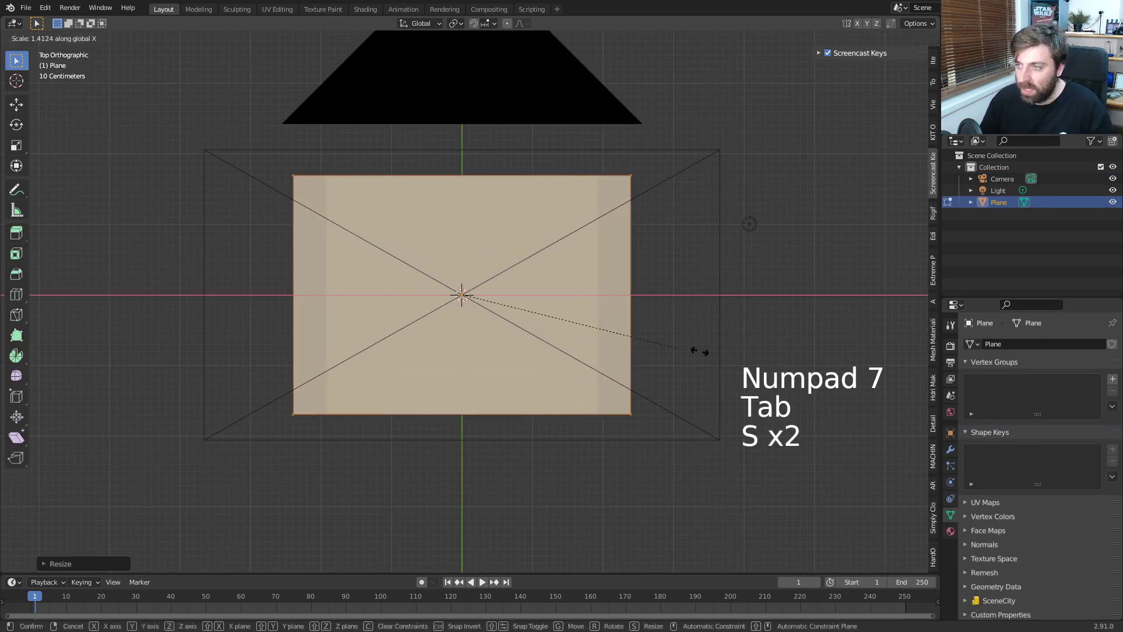
left_click(678, 351)
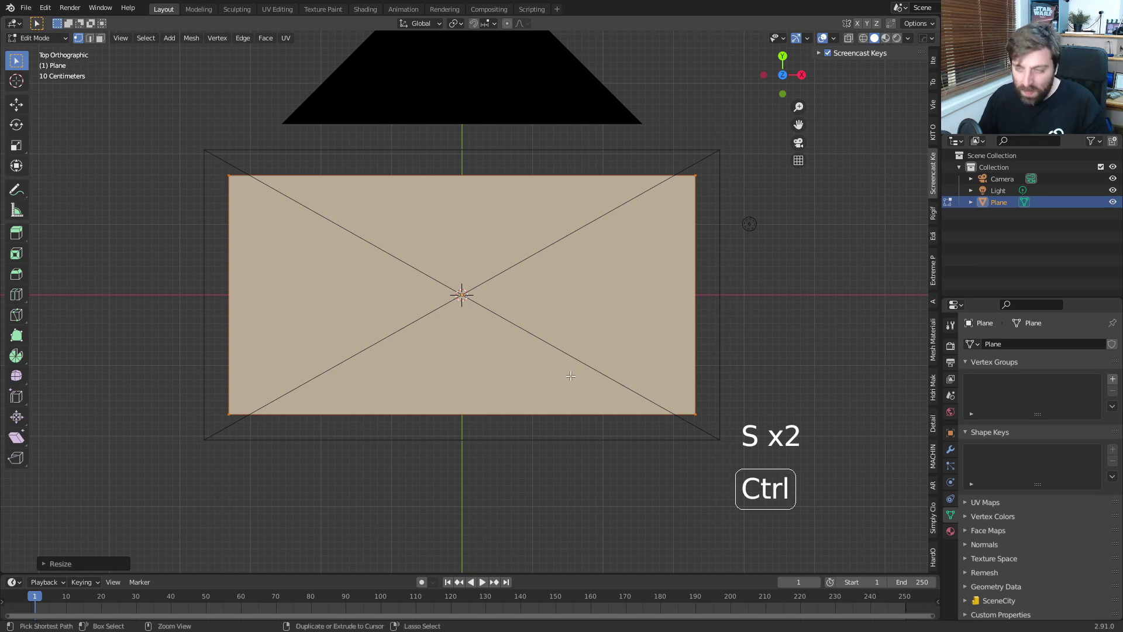
key("ctrl+r")
left_click(409, 415)
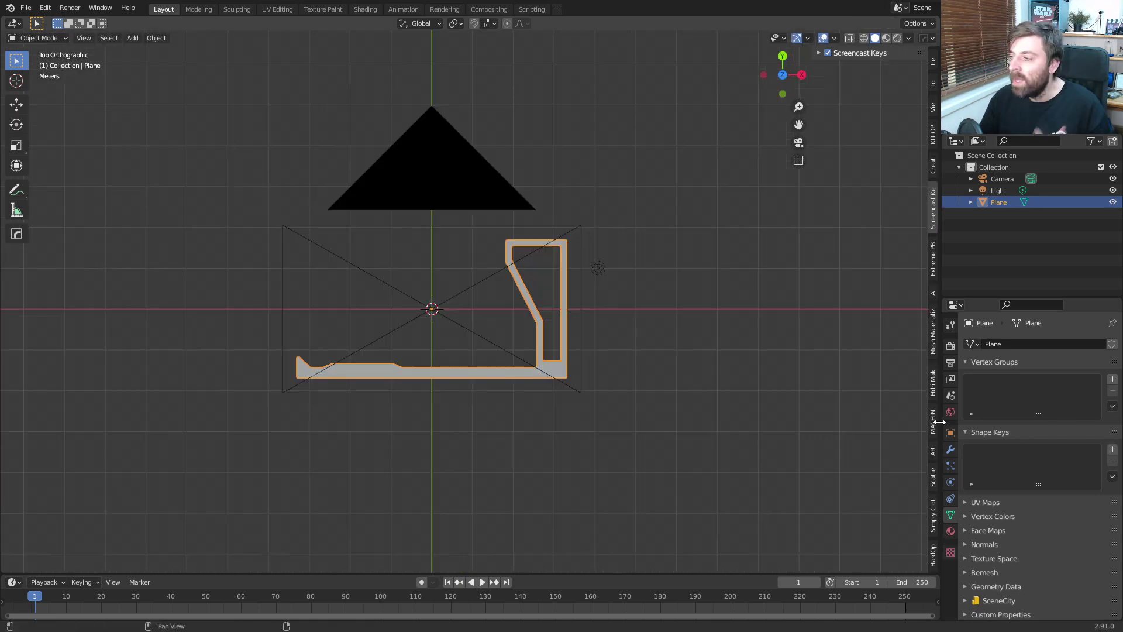
left_click(950, 531)
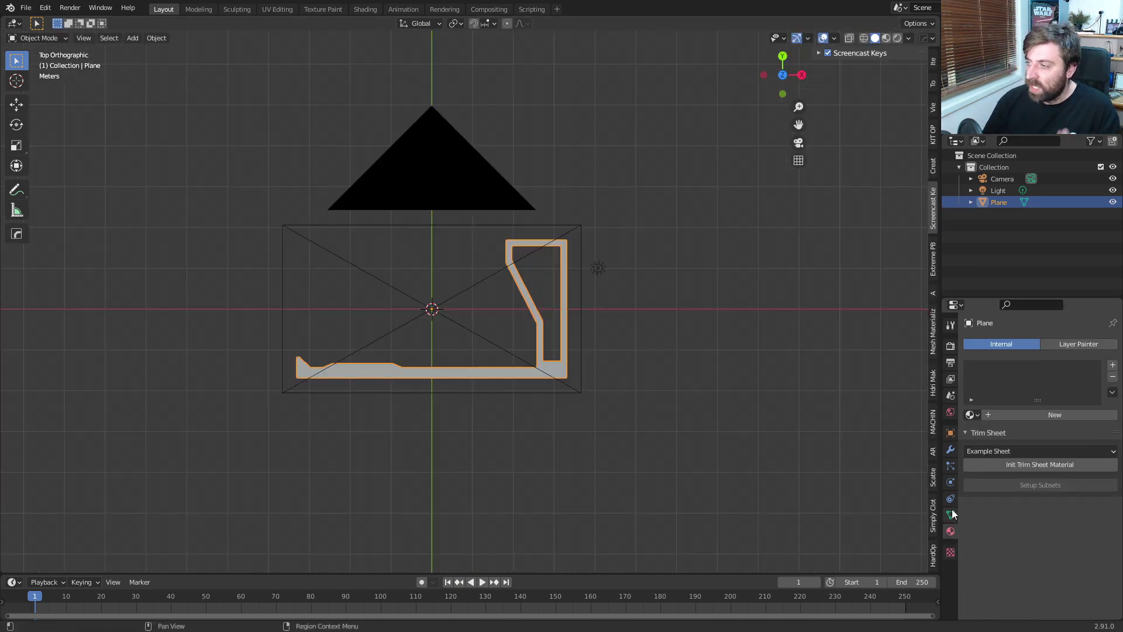
Create a new material for the plane with an Emission surface shader.
left_click(1061, 417)
left_click(1057, 485)
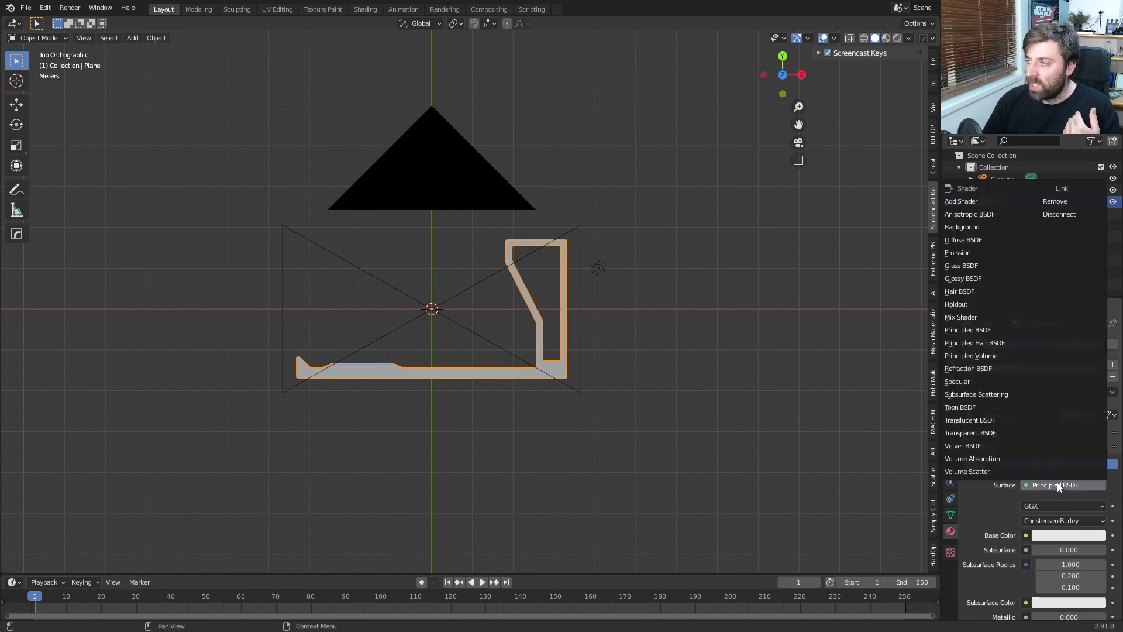
left_click(979, 253)
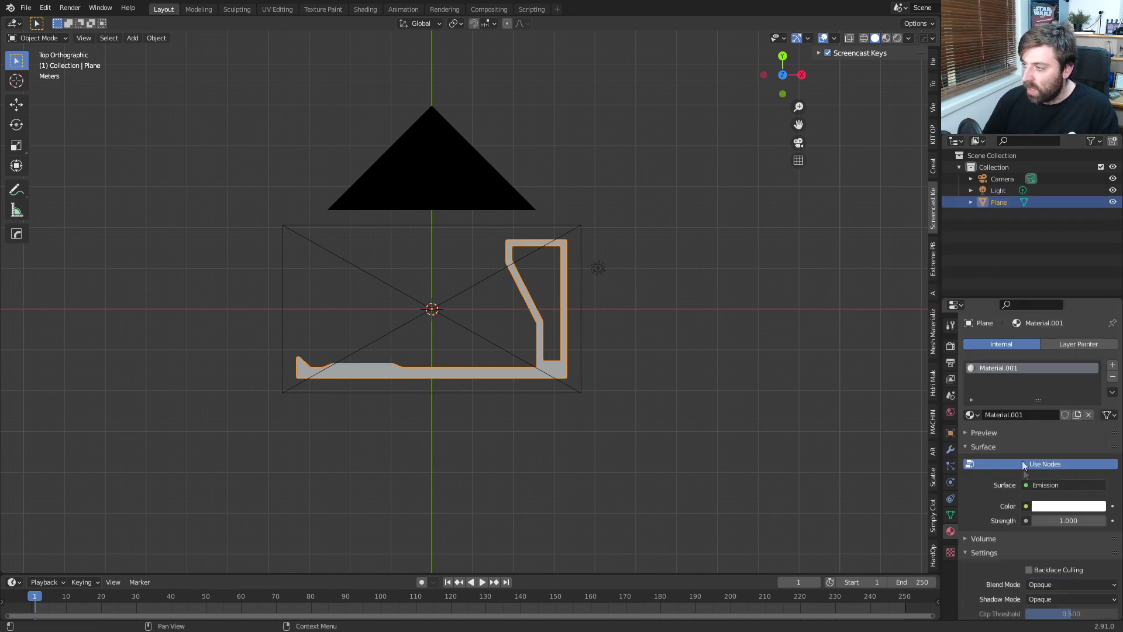
left_click(1068, 506)
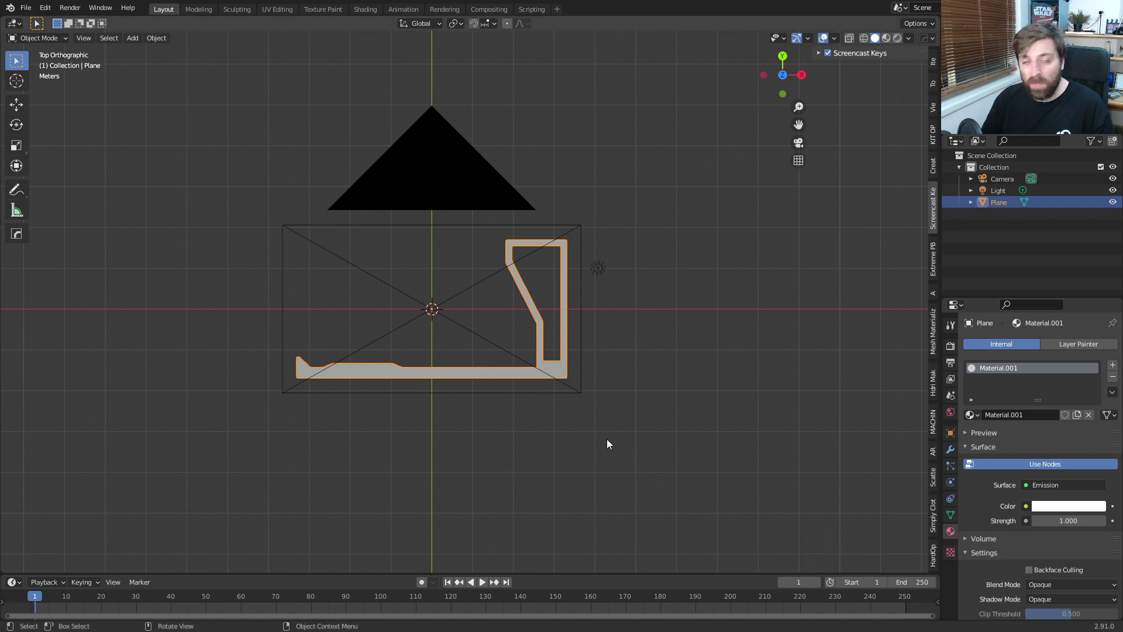
Enable Transparent under Render Properties > Film and render the frame with F12.
left_click(469, 181)
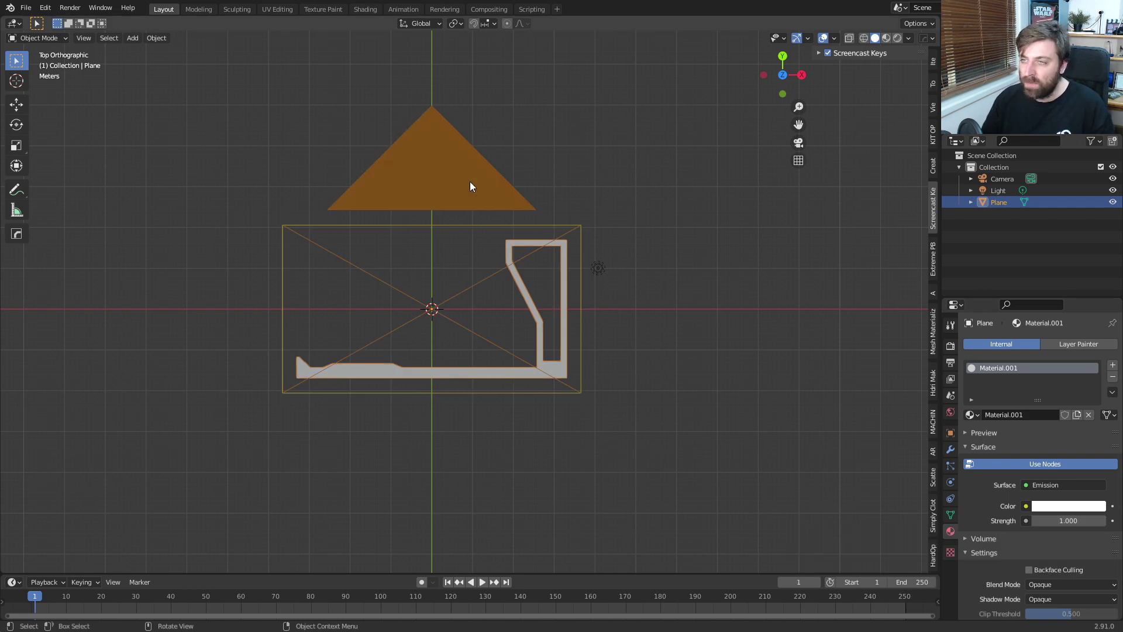
left_click(953, 381)
left_click(951, 362)
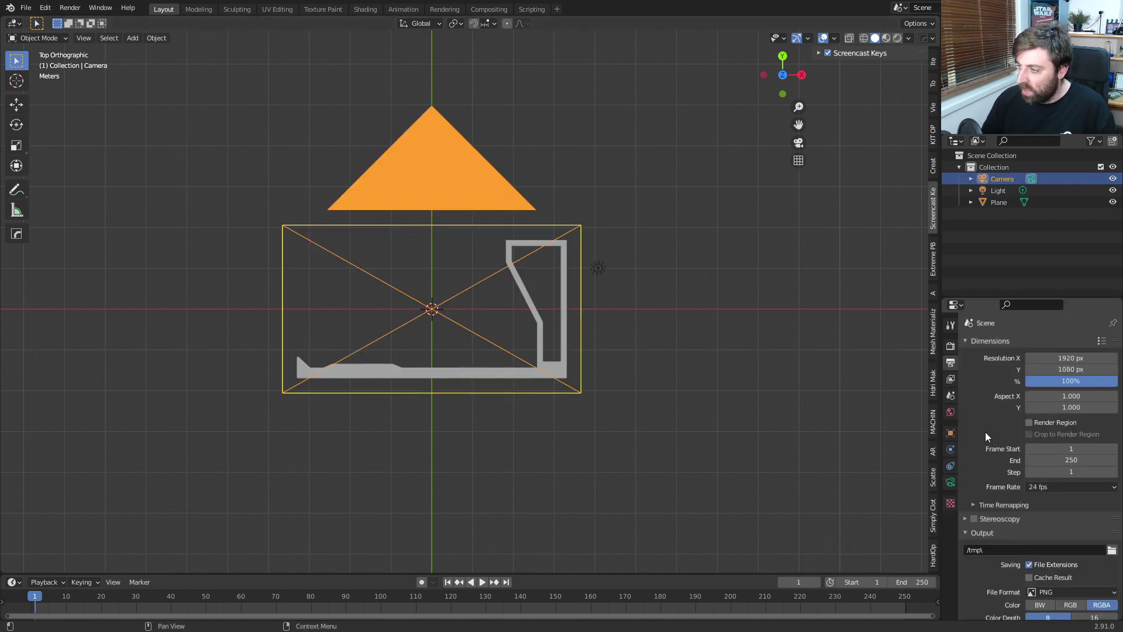
scroll(985, 436, "down", 3)
left_click(971, 462)
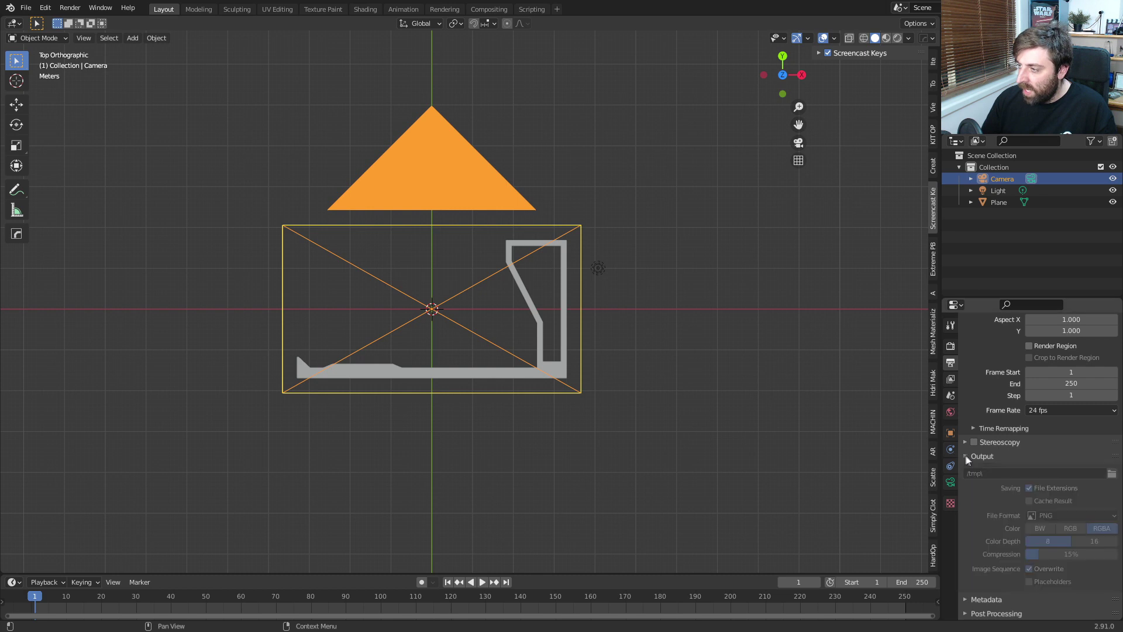
left_click(950, 346)
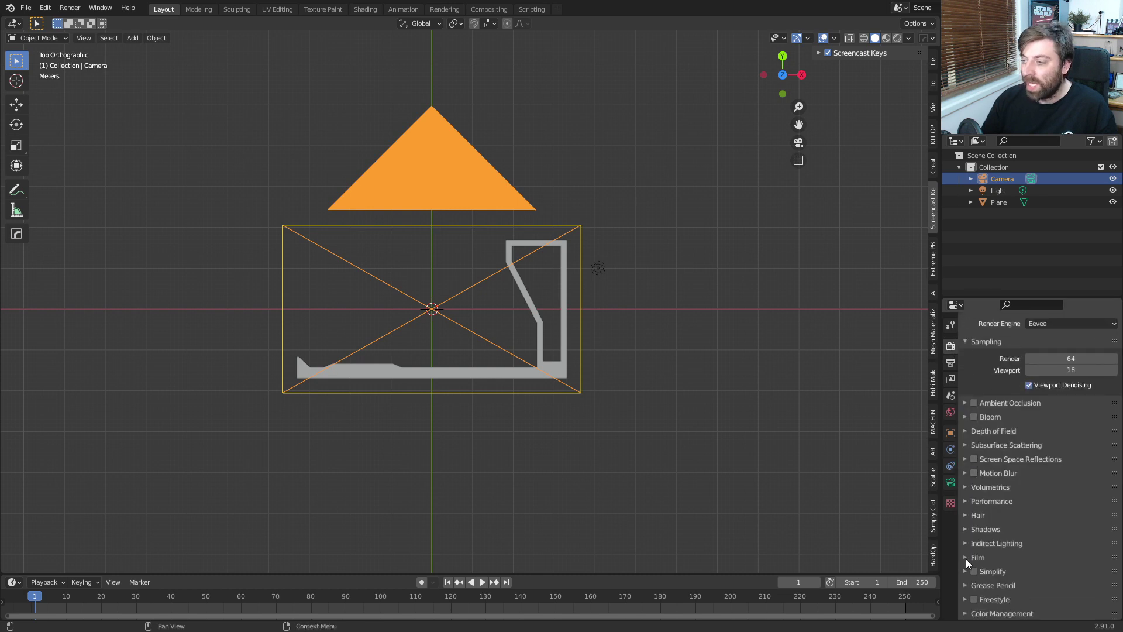
left_click(966, 559)
scroll(1003, 528, "down", 3)
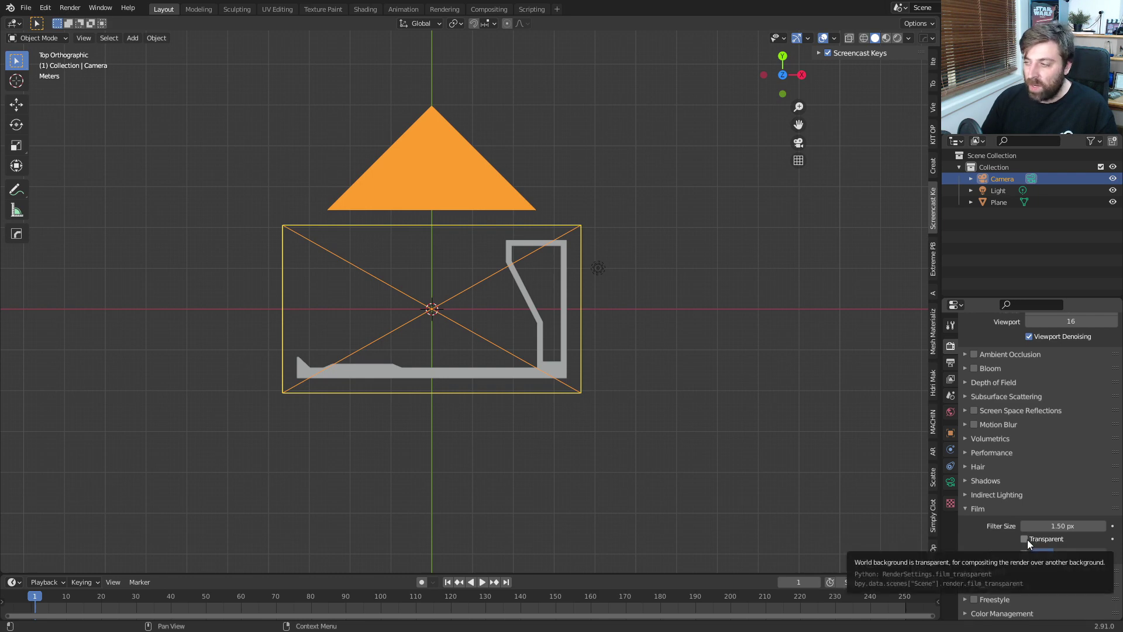
left_click(1025, 538)
key("F12")
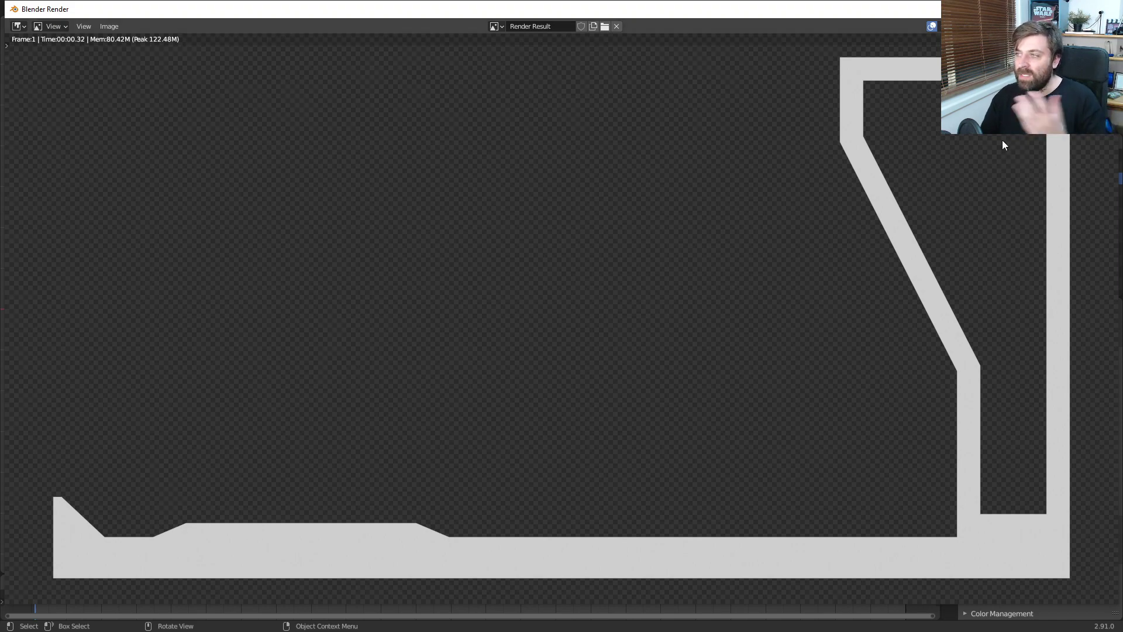
Save the render as Decal.png in the Temp folder and close the render window.
left_click(109, 26)
left_click(142, 110)
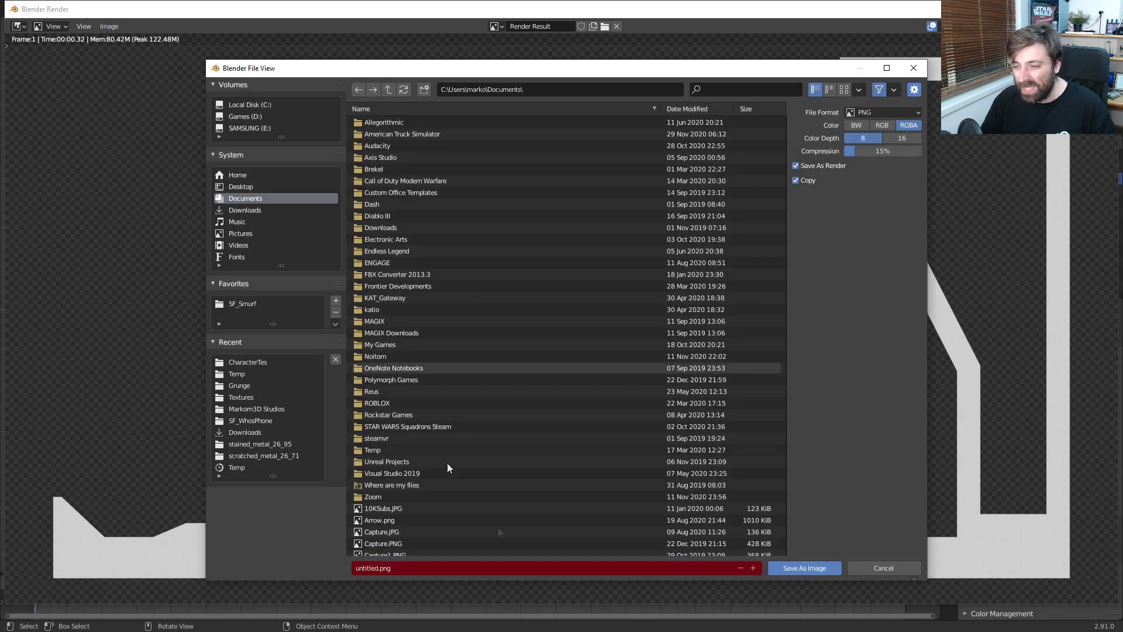
left_click(236, 373)
left_click(413, 569)
type("Decal")
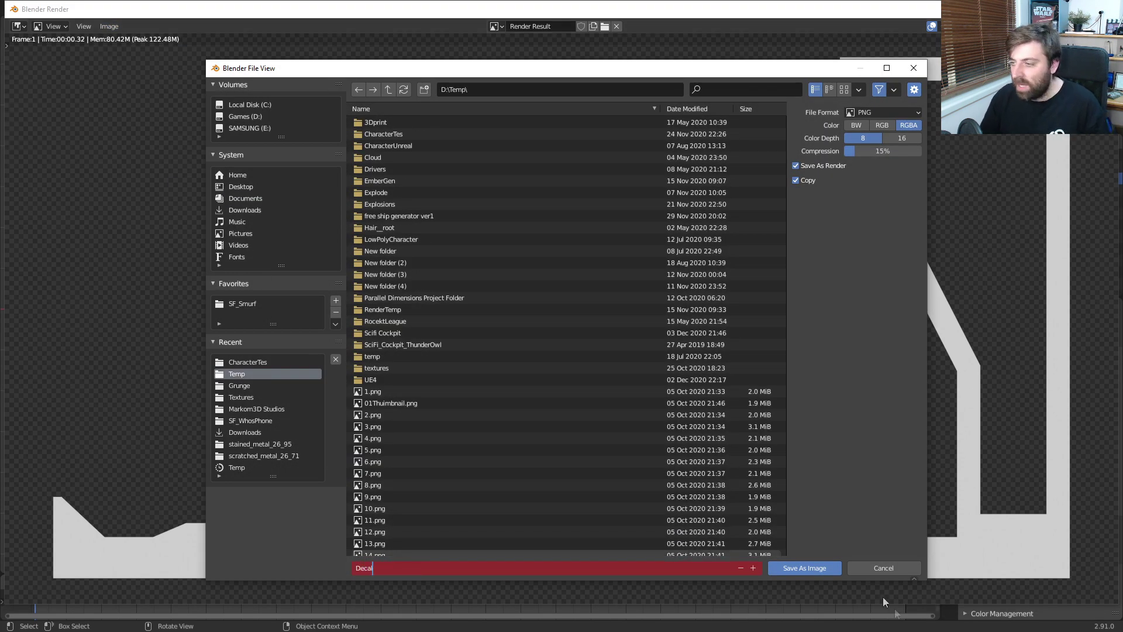
left_click(816, 565)
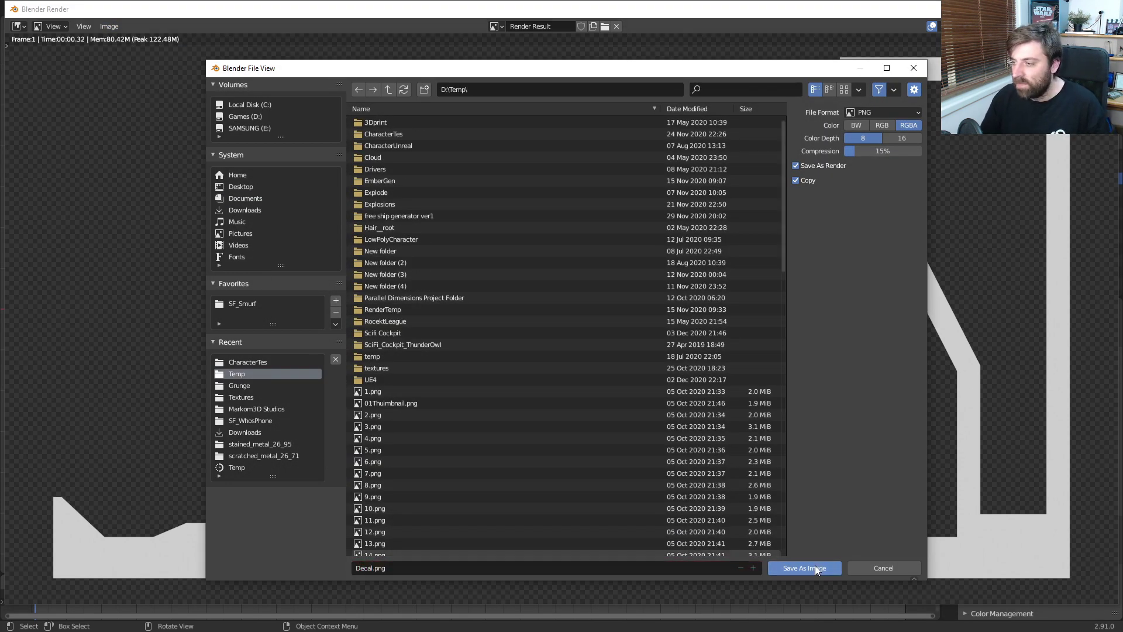
key("Escape")
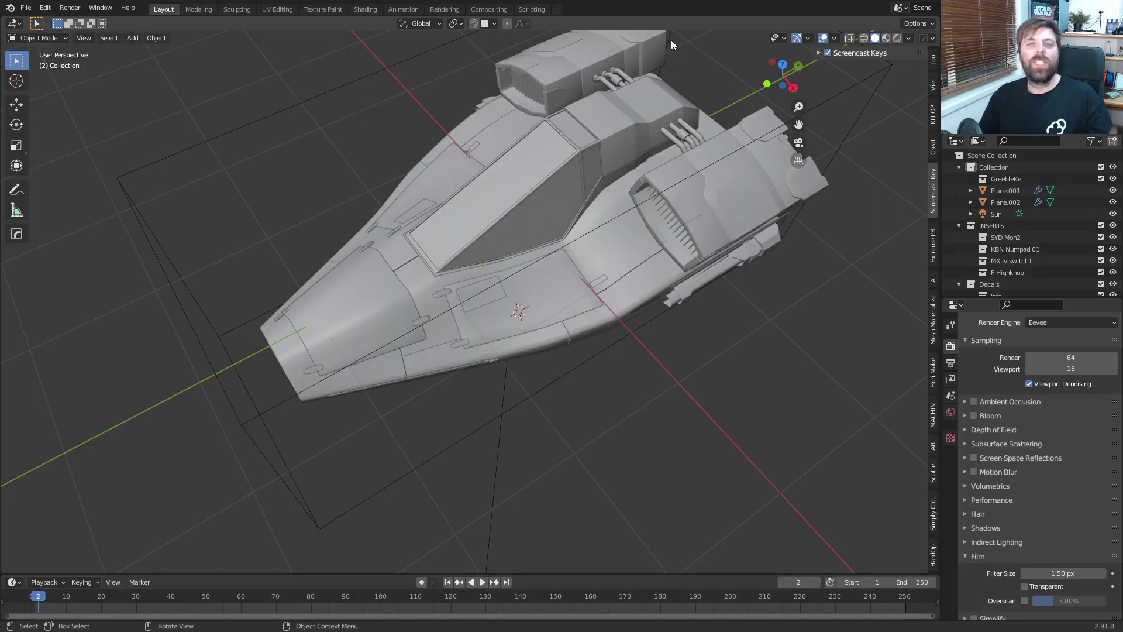
Set the 3D cursor on the rear hull panel, add a plane there, and scale and position it.
middle_click_drag(713, 244, 447, 279)
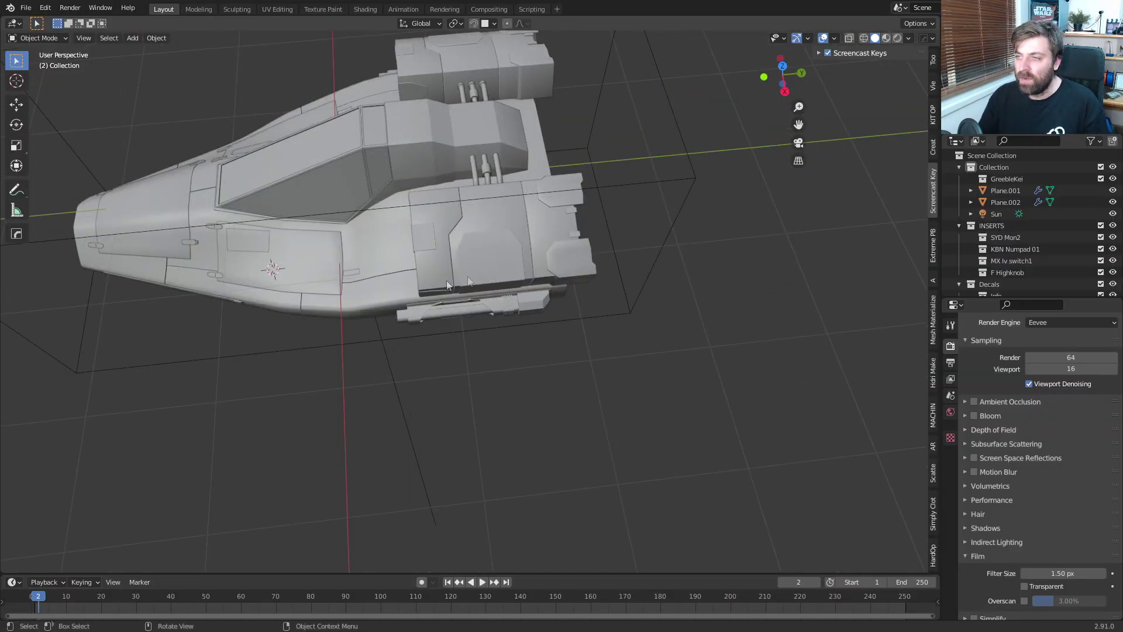
right_click(486, 259, "shift")
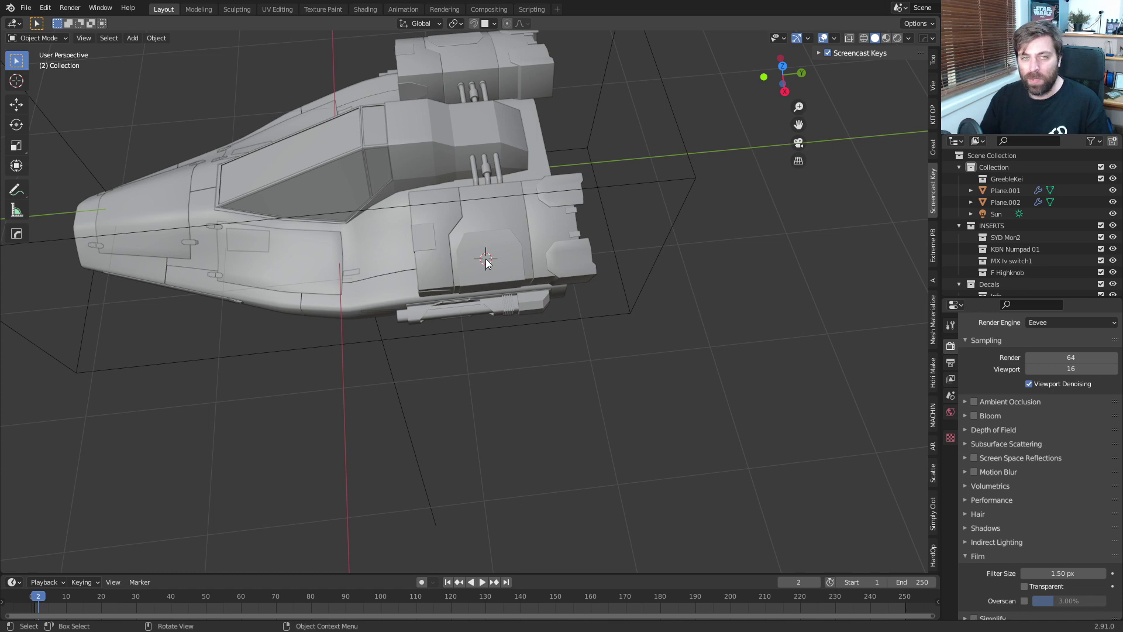
key("shift+a")
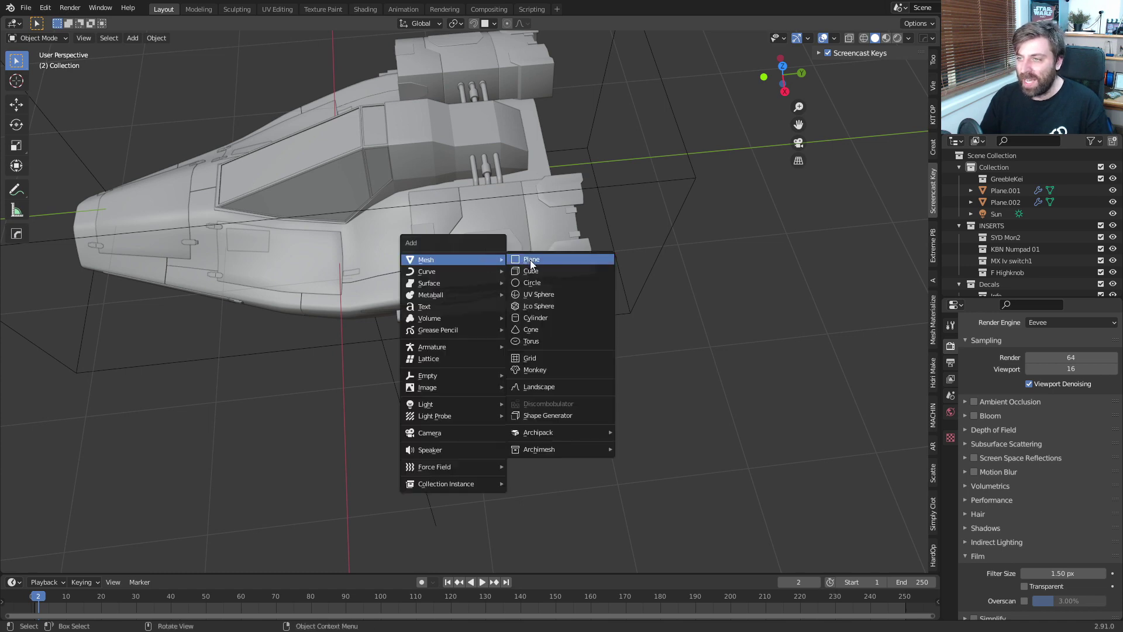
left_click(530, 258)
scroll(589, 327, "down", 3)
key("s")
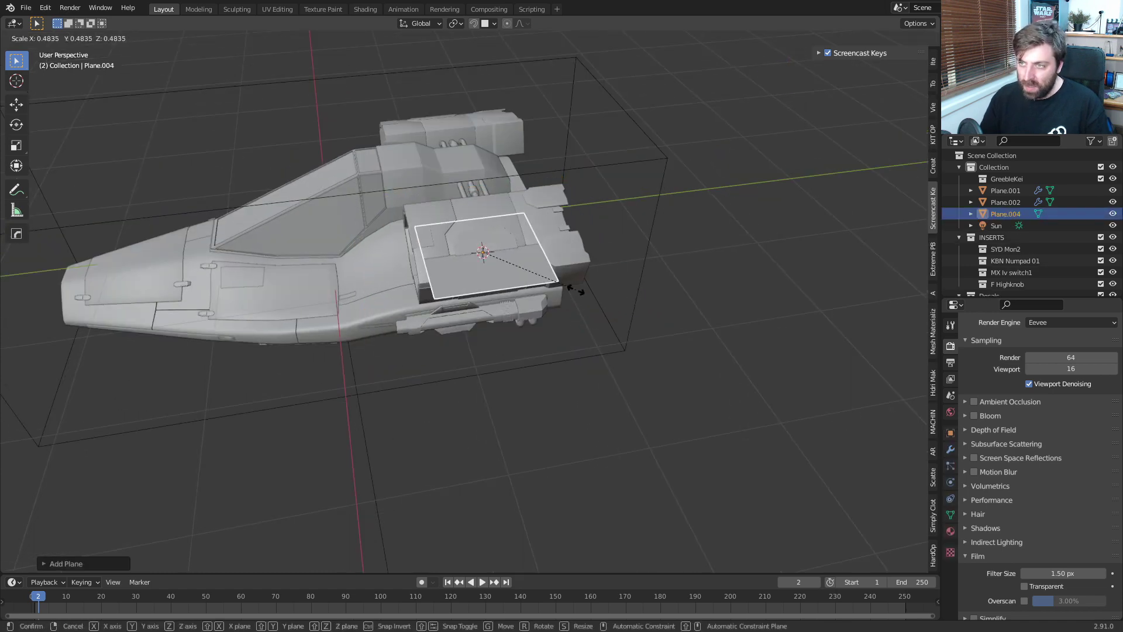
left_click(563, 292)
key("g")
left_click(559, 269)
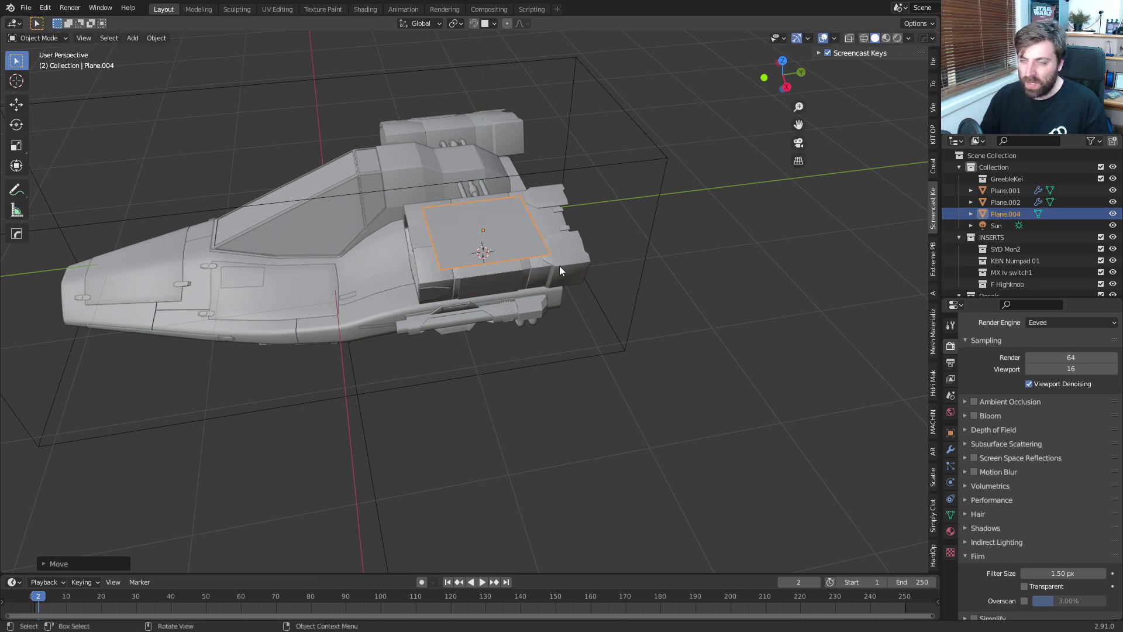
In the Shading workspace, create a new material and add an Image Texture node.
left_click(365, 9)
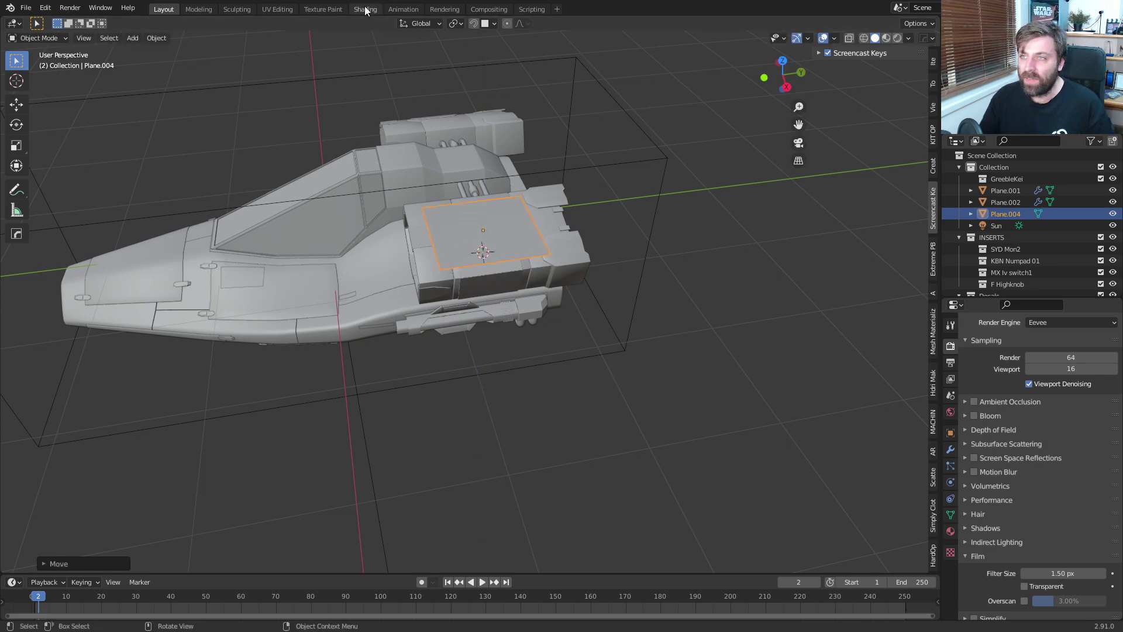
mouse_move(552, 315)
middle_mouse_down()
mouse_move(555, 298)
mouse_move(562, 333)
middle_mouse_up()
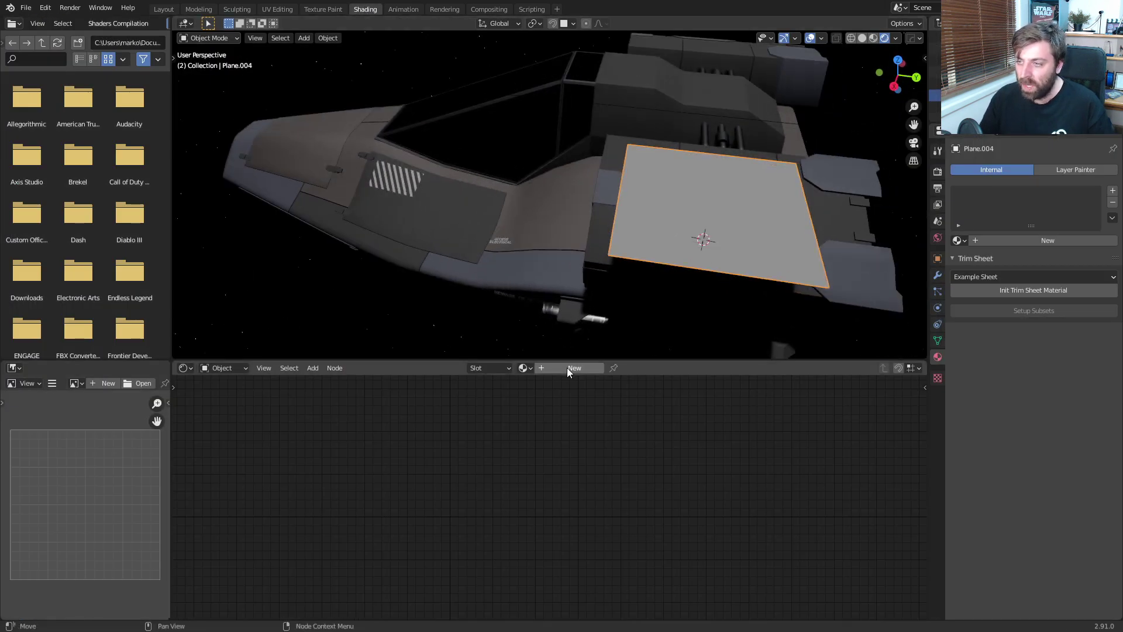
left_click(567, 368)
key("shift+a")
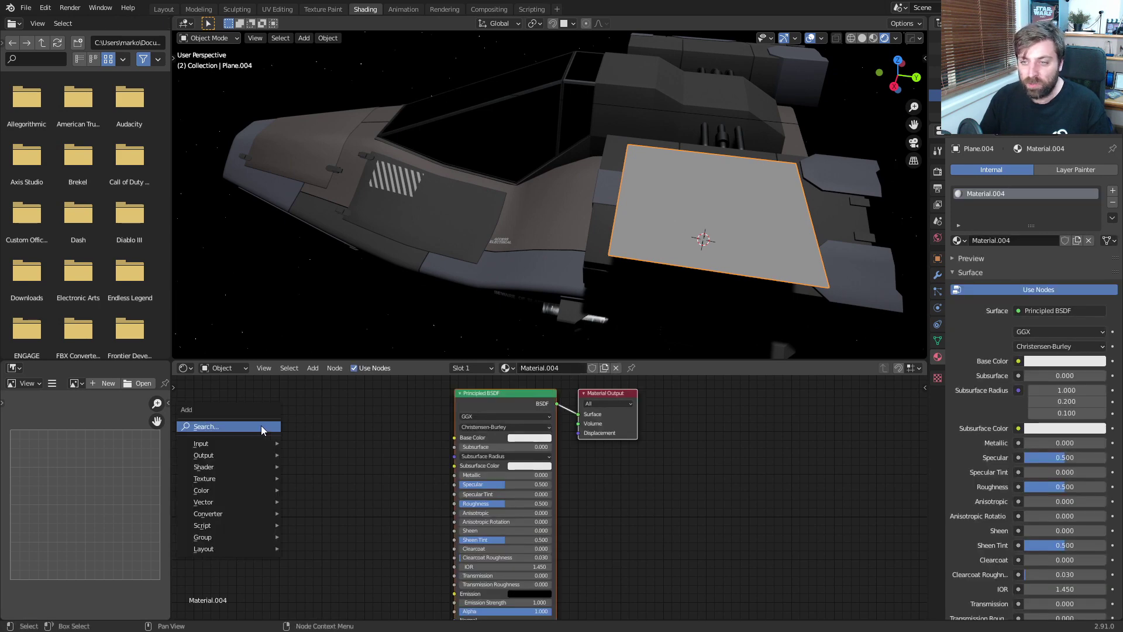
left_click(261, 426)
type("image")
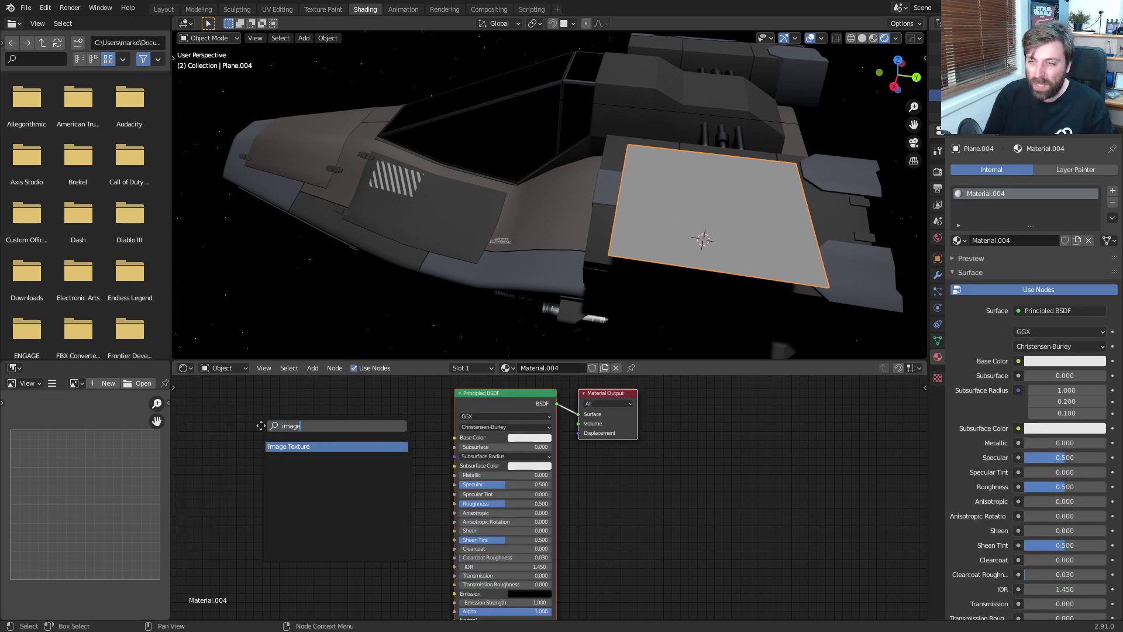
key("Return")
left_click(262, 455)
Load Decal.png into the texture and link Color to Base Color and Alpha to Alpha.
left_click(304, 459)
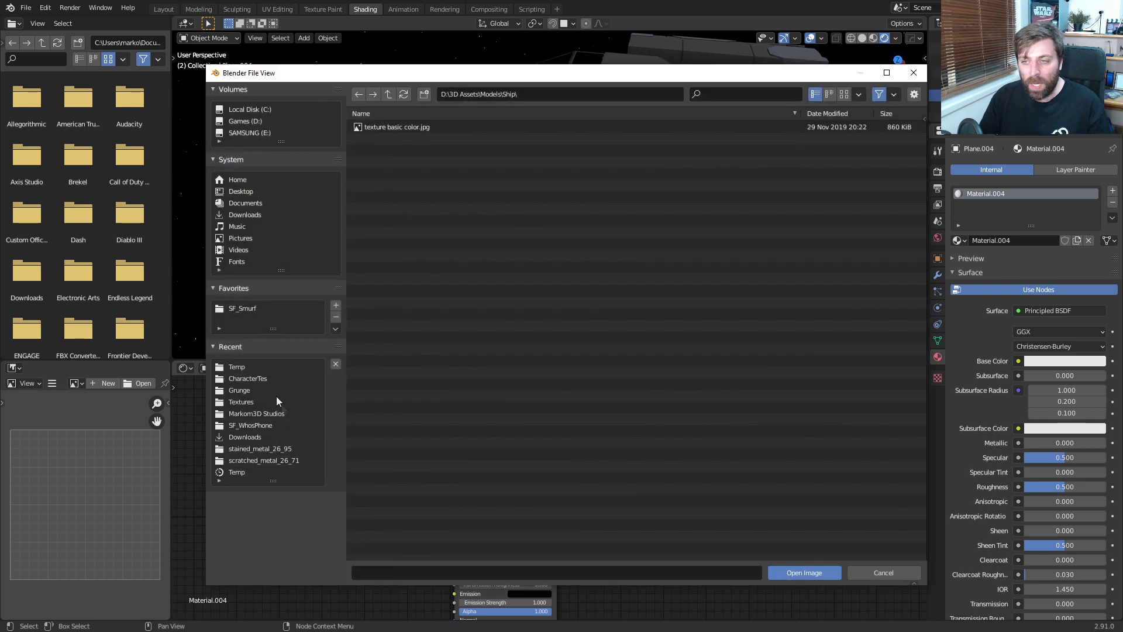
left_click(263, 366)
scroll(400, 454, "down", 10)
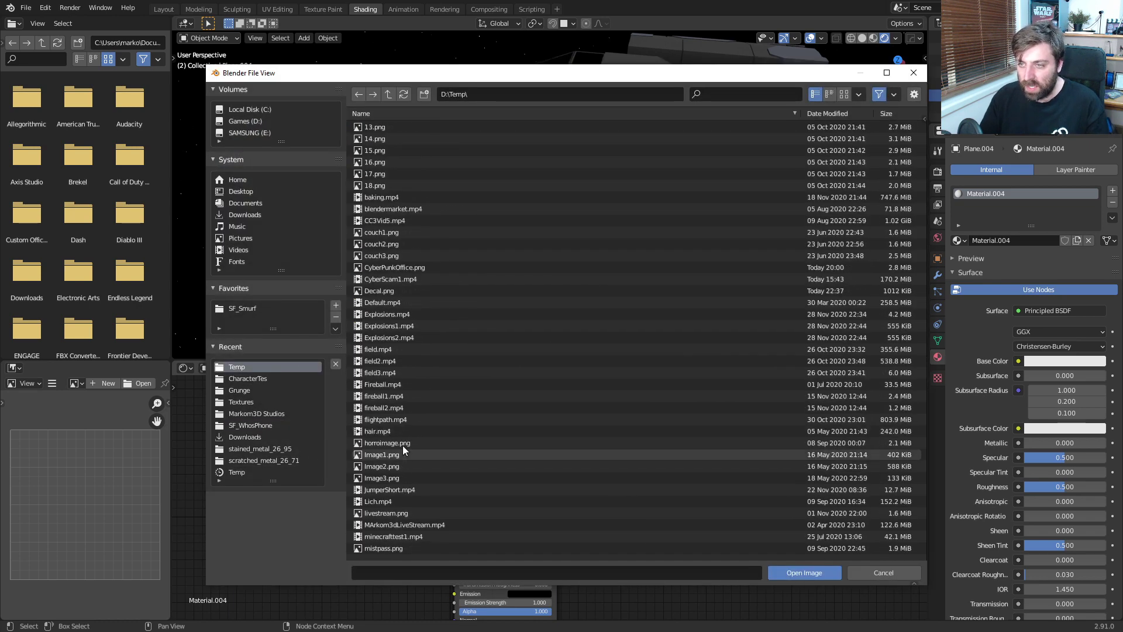
double_click(397, 290)
left_click_drag(326, 435, 459, 438)
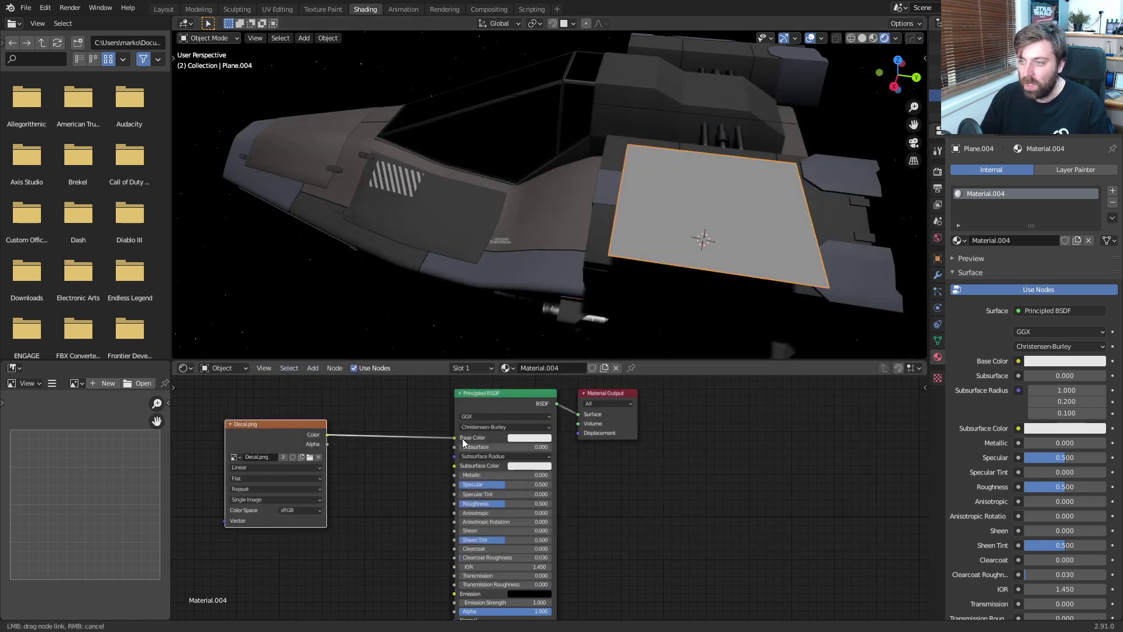
left_click_drag(319, 422, 442, 588)
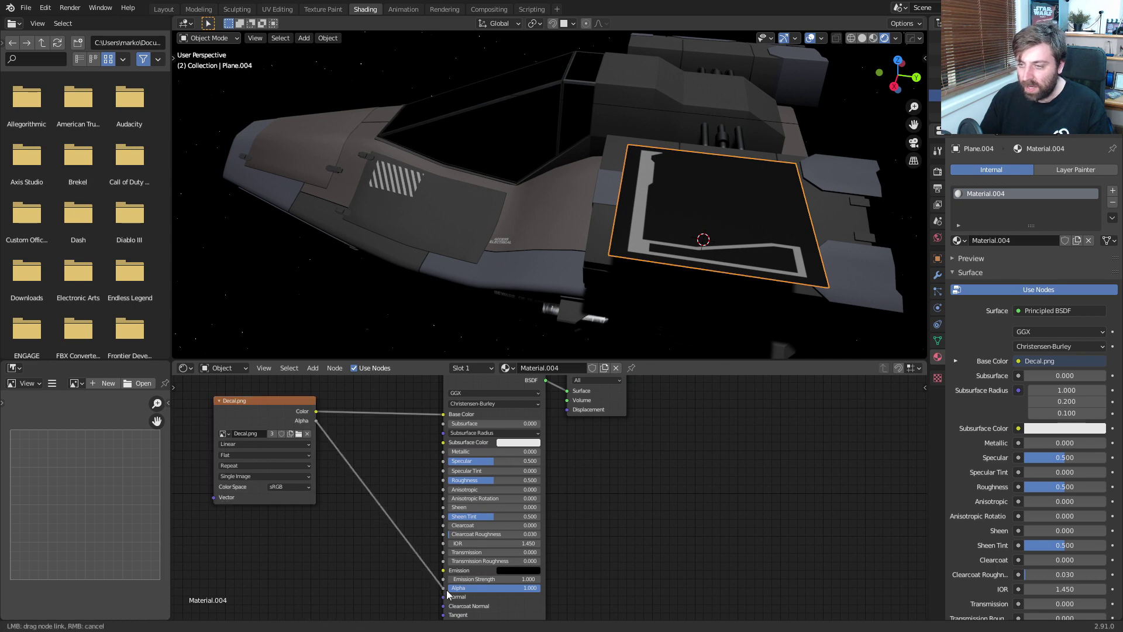
mouse_move(608, 302)
middle_mouse_down()
mouse_move(586, 268)
mouse_move(593, 286)
middle_mouse_up()
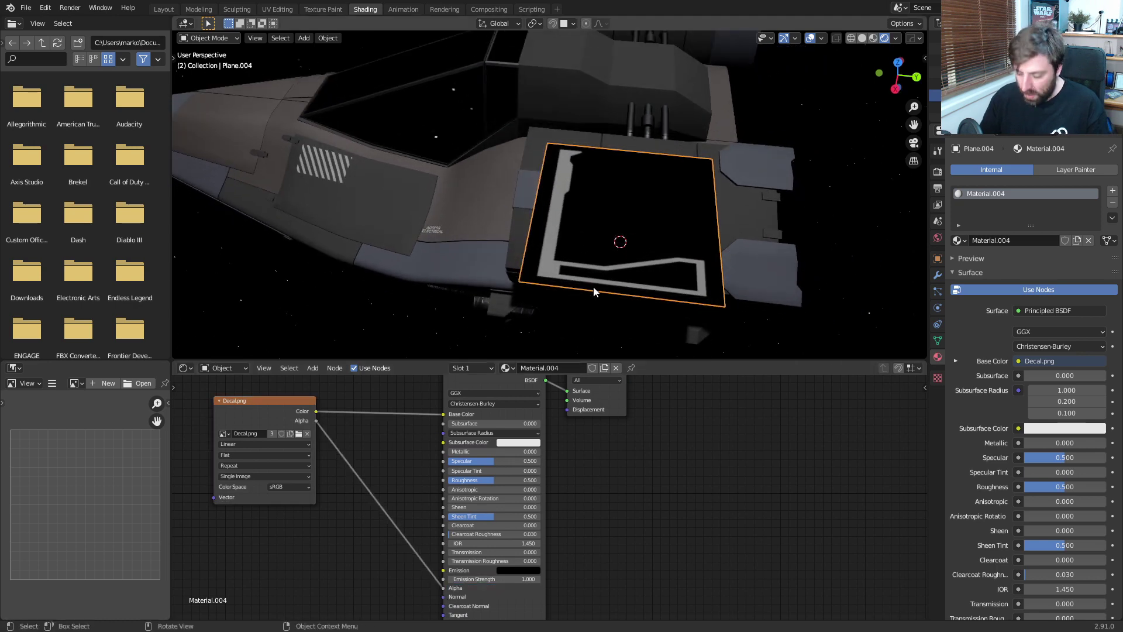
key("KP_7")
scroll(593, 286, "up", 3)
Rotate the plane 90°, scale it up and apply its scale.
key("r")
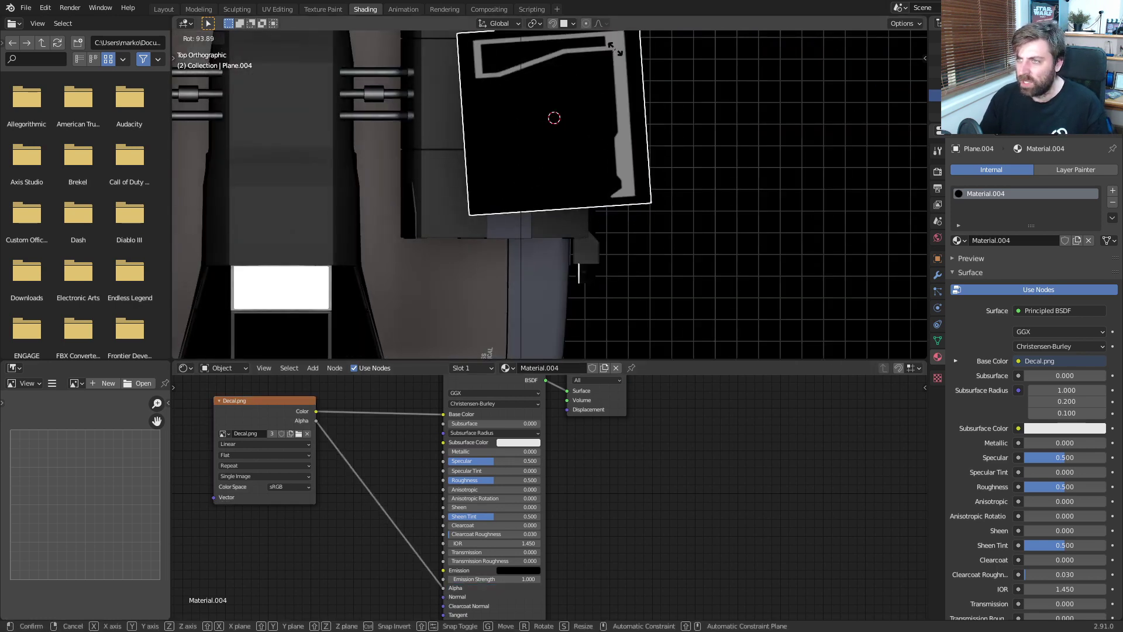
type("90")
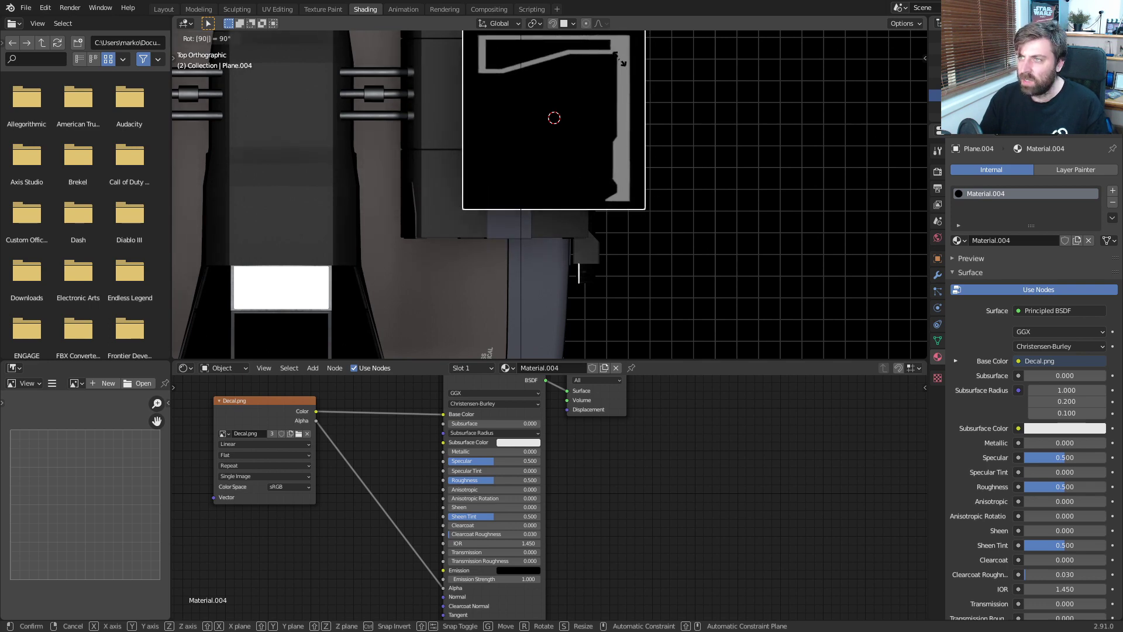
key("Return")
scroll(620, 59, "down", 3)
middle_click_drag(619, 58, 627, 212)
key("s")
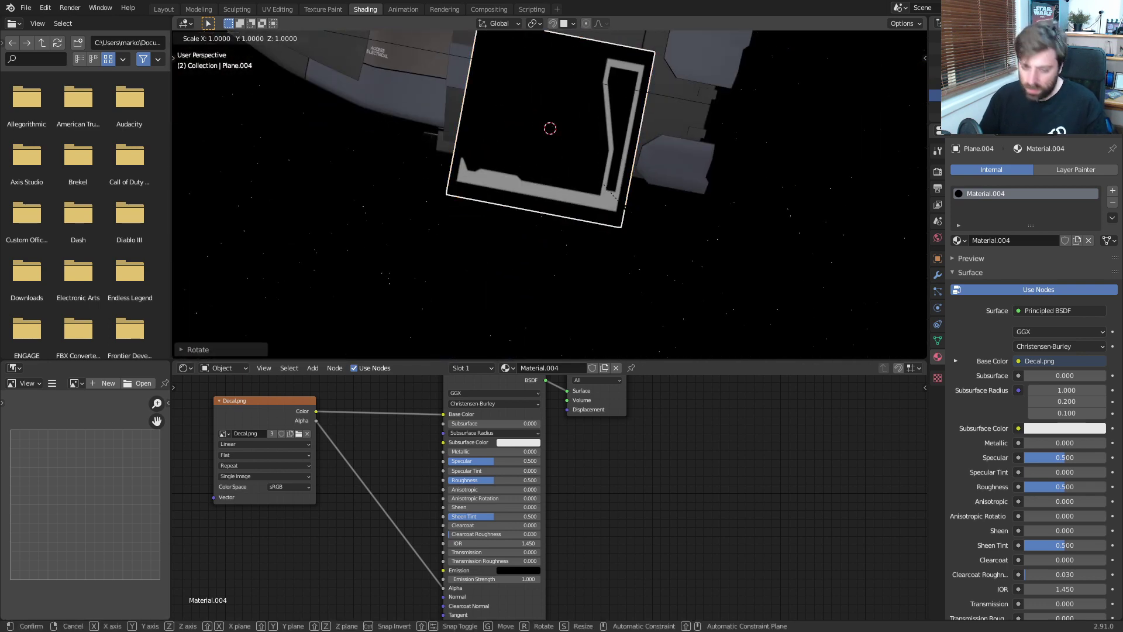
left_click(698, 228)
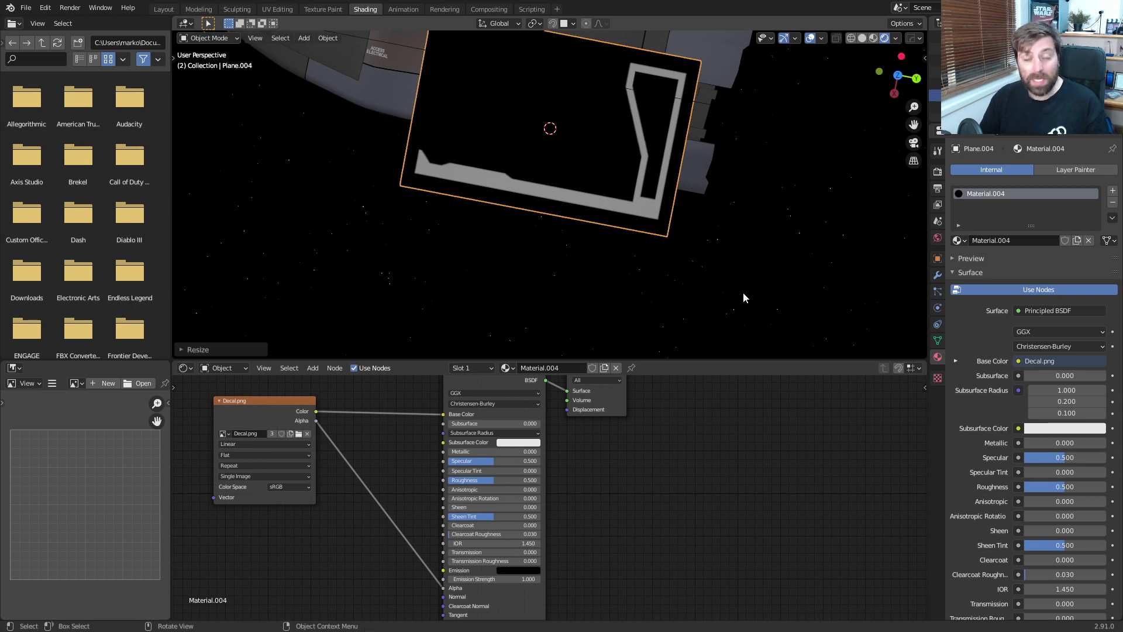
key("ctrl+a")
left_click(742, 293)
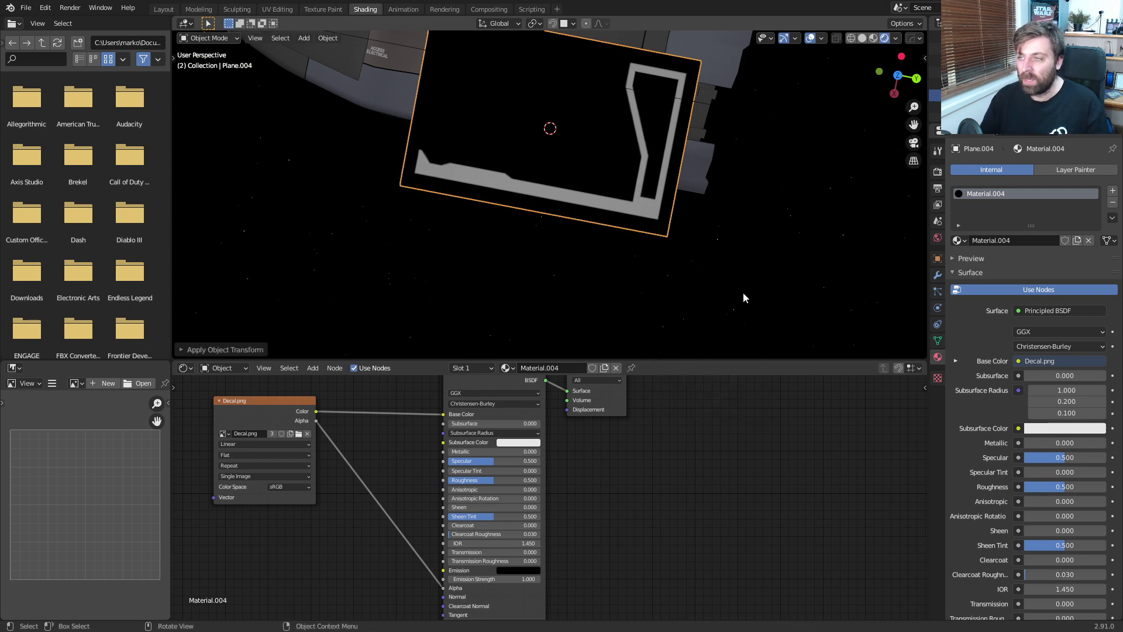
In top X-ray view, shrink the plane's mesh and move it over the hull panel.
middle_click_drag(743, 292, 745, 241)
key("KP_7")
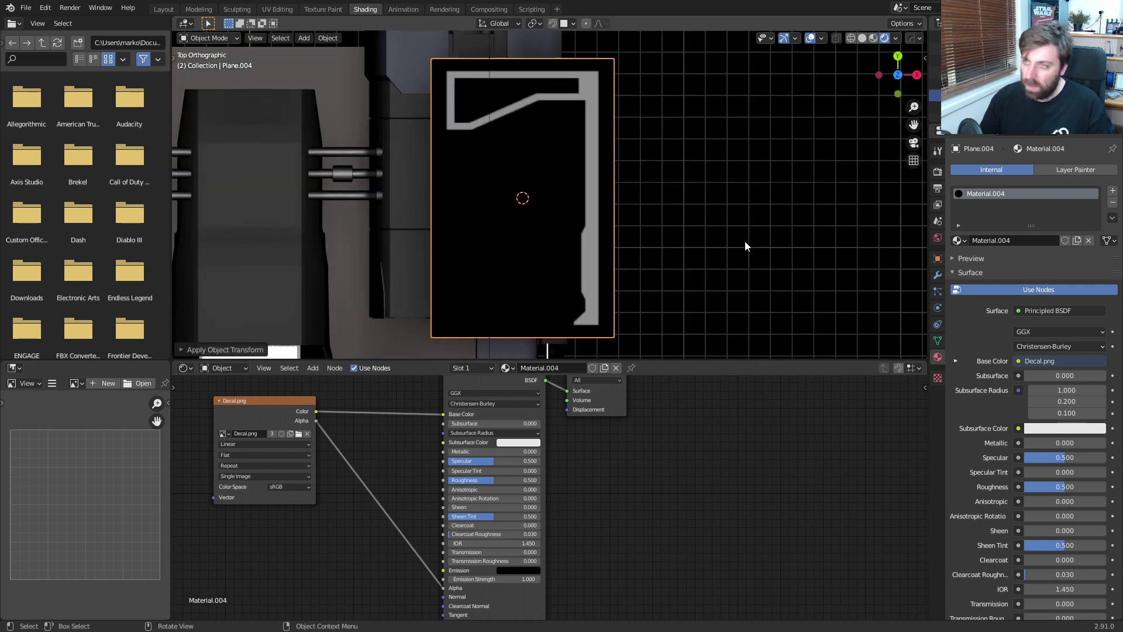
key("z")
left_click(730, 237)
key("Tab")
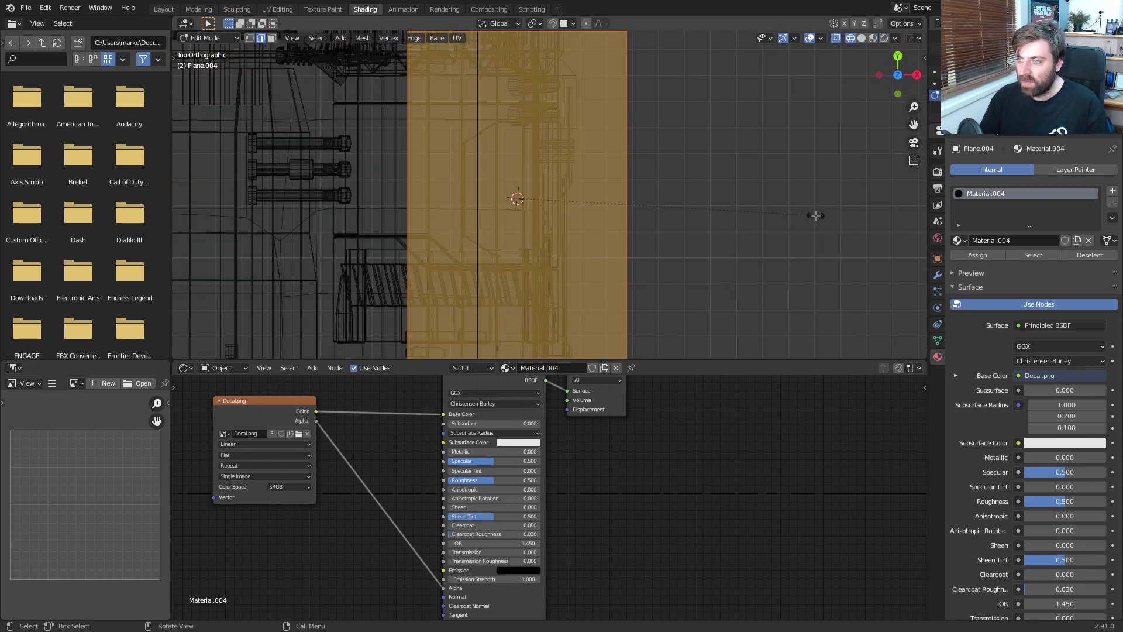
key("s")
left_click(604, 196)
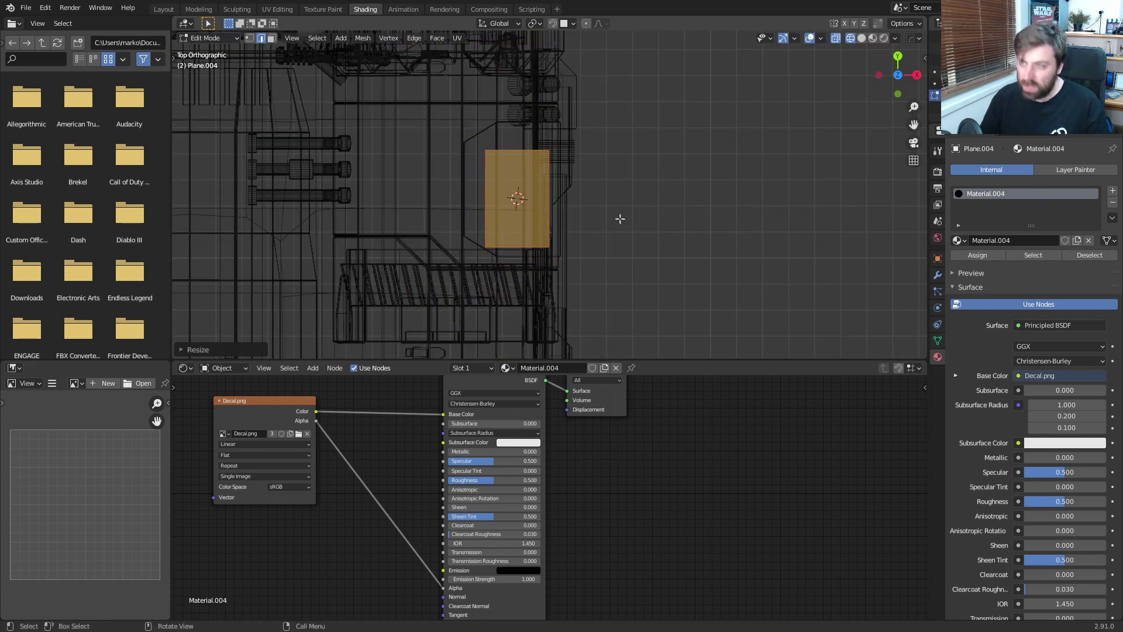
key("g")
left_click(602, 206)
middle_click_drag(623, 206, 591, 246)
key("shift+z")
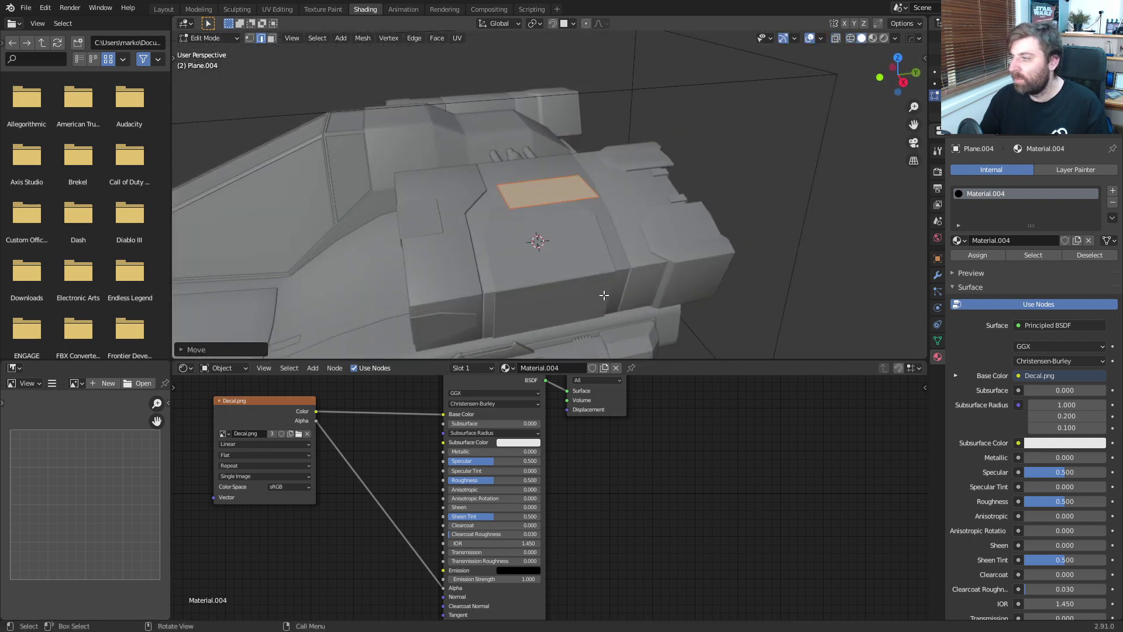
left_click(936, 275)
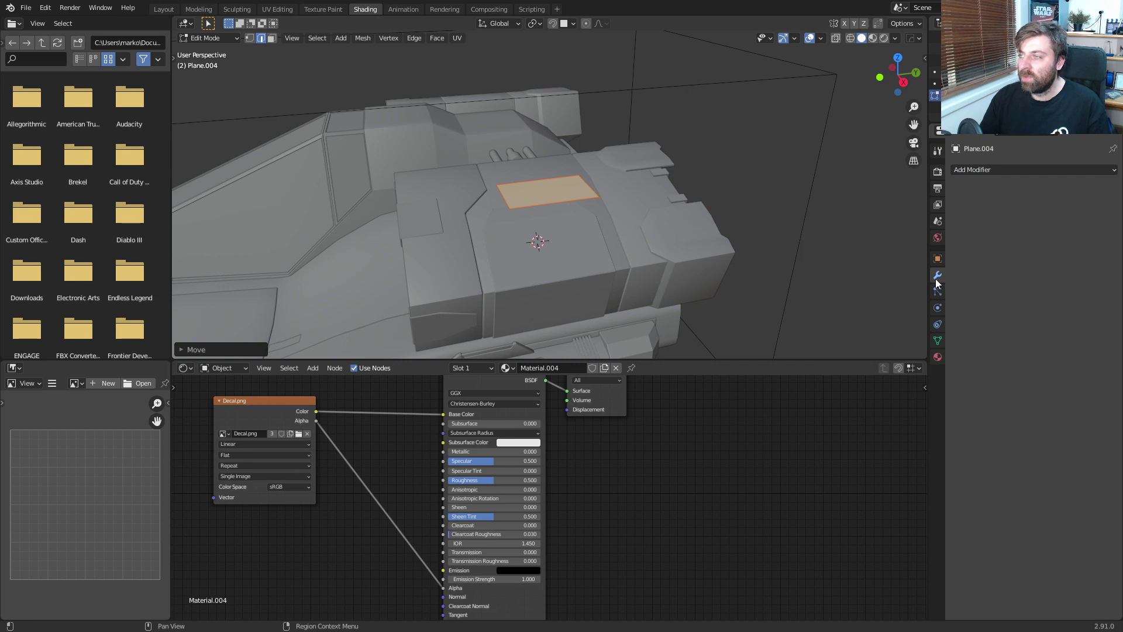
Add a Shrinkwrap modifier targeting Cube.023 with Project wrap method and Negative enabled.
left_click(992, 169)
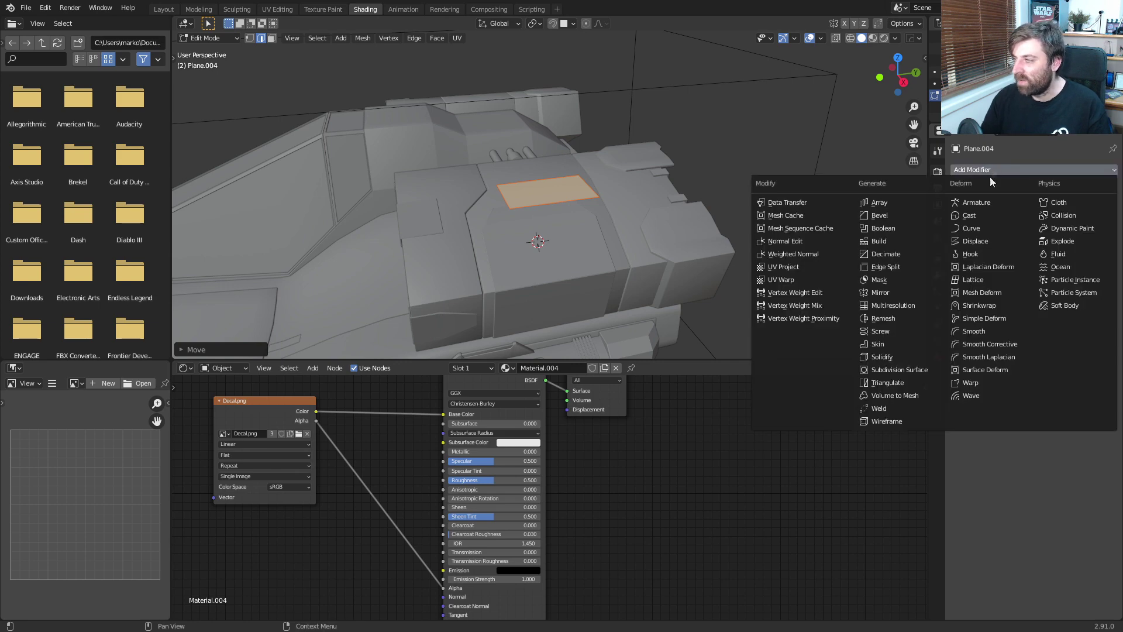
left_click(989, 307)
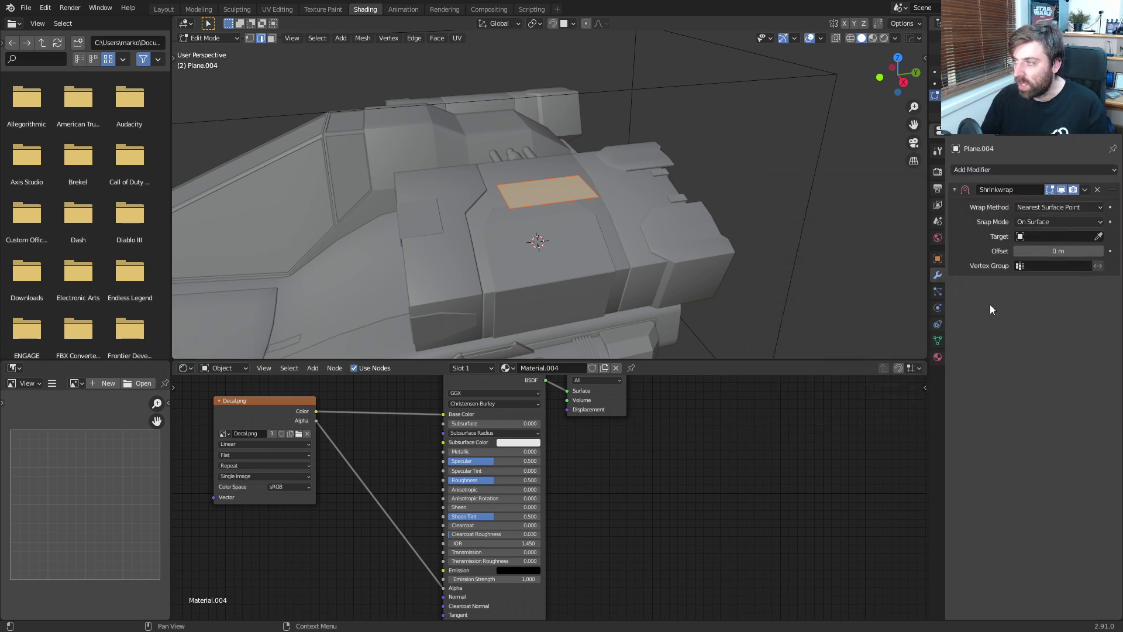
left_click(1088, 237)
left_click(1098, 236)
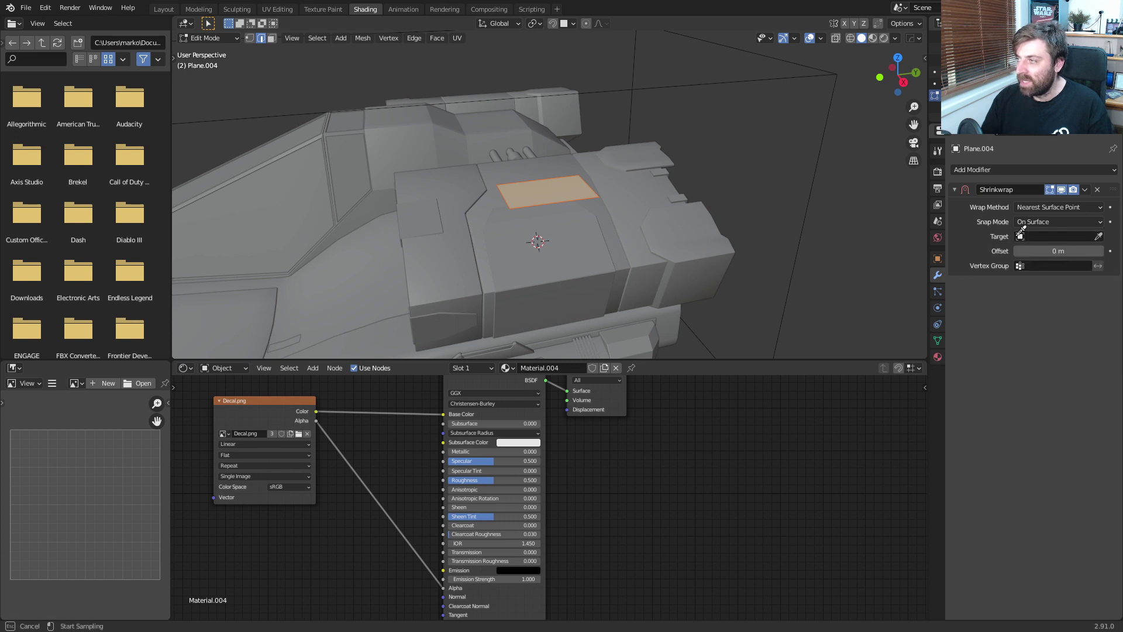
left_click(561, 257)
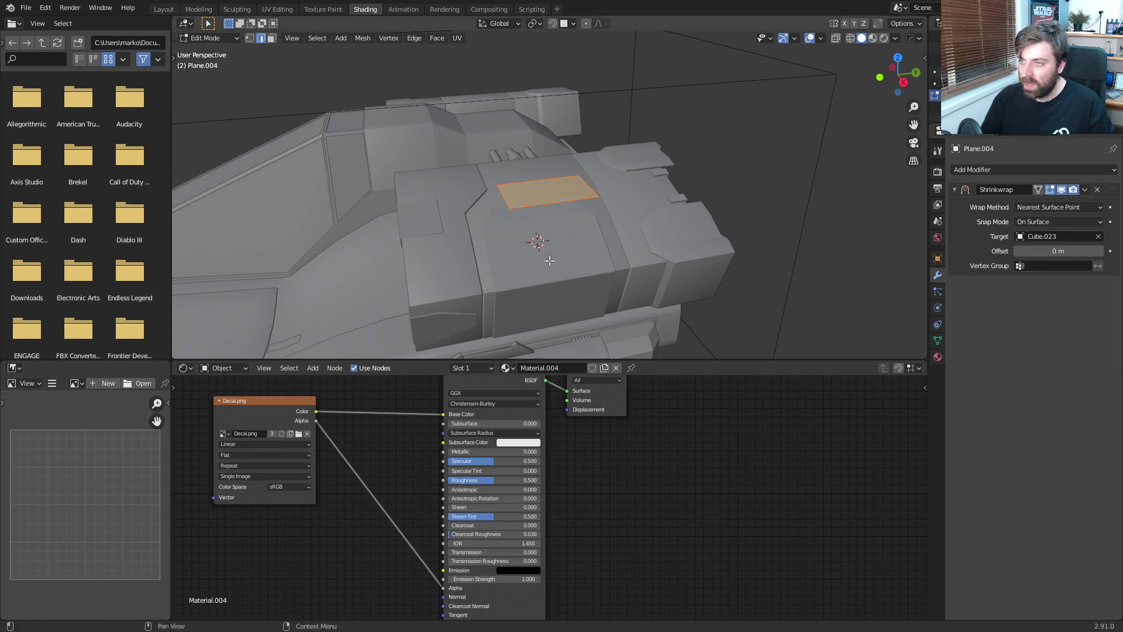
left_click(1036, 207)
left_click(1041, 233)
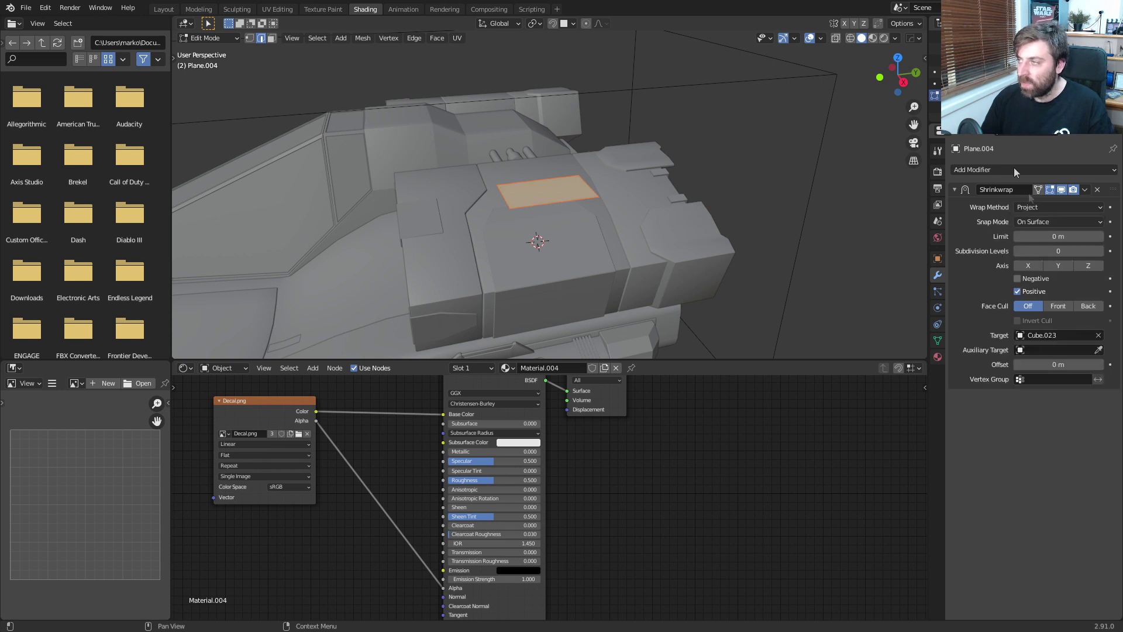
left_click(1018, 279)
key("Tab")
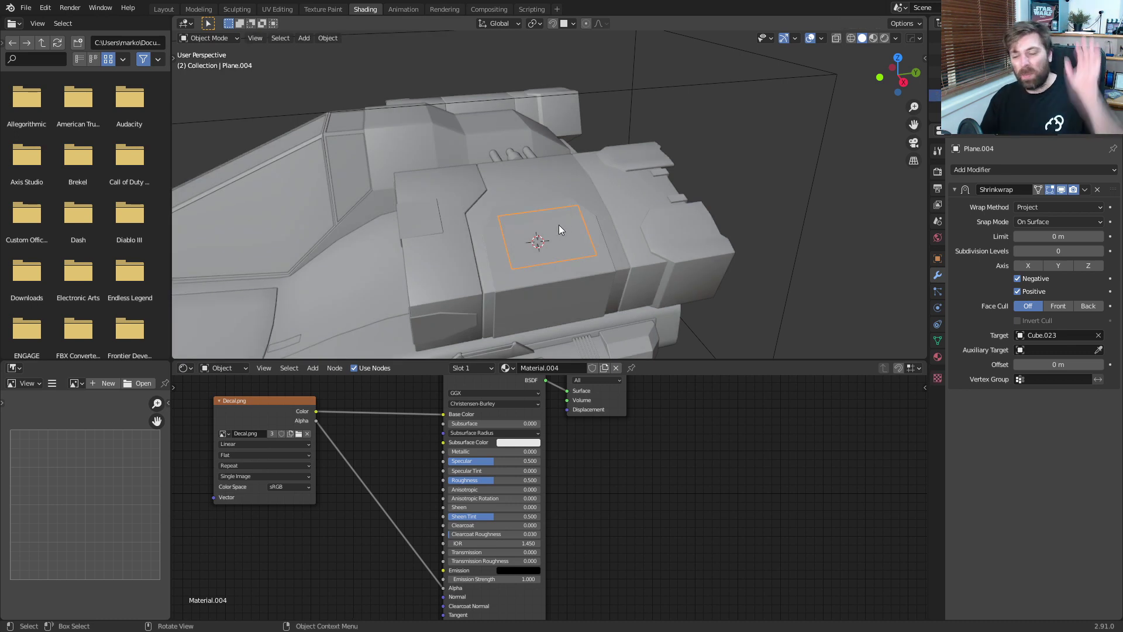
Switch to Rendered shading and set the Shrinkwrap Offset to 0.001 m.
left_click(885, 38)
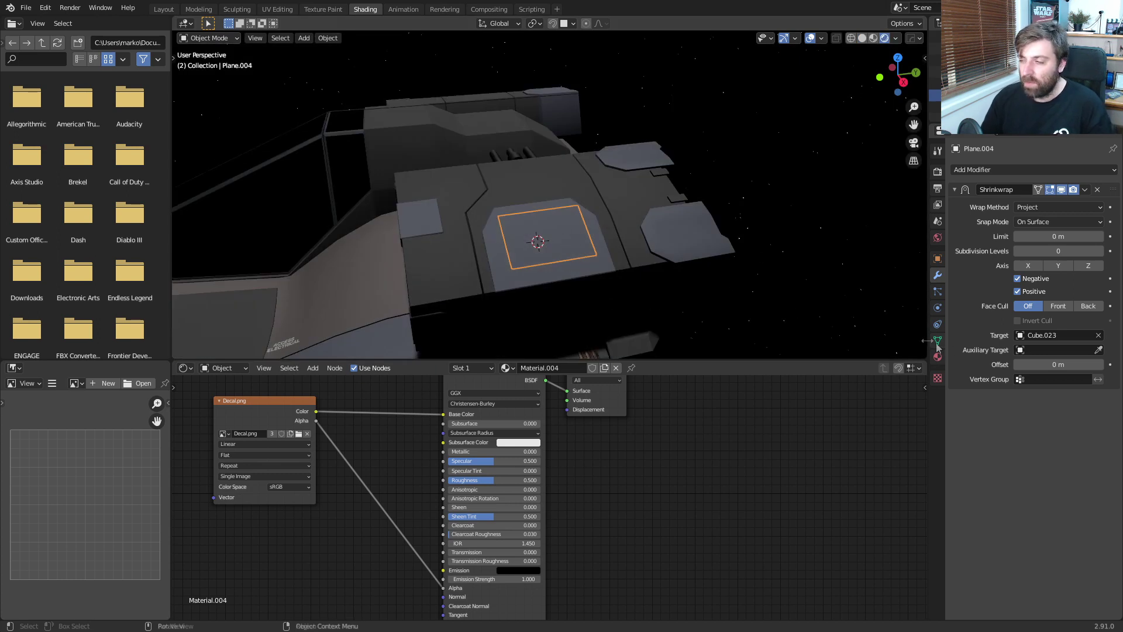
left_click(1036, 367)
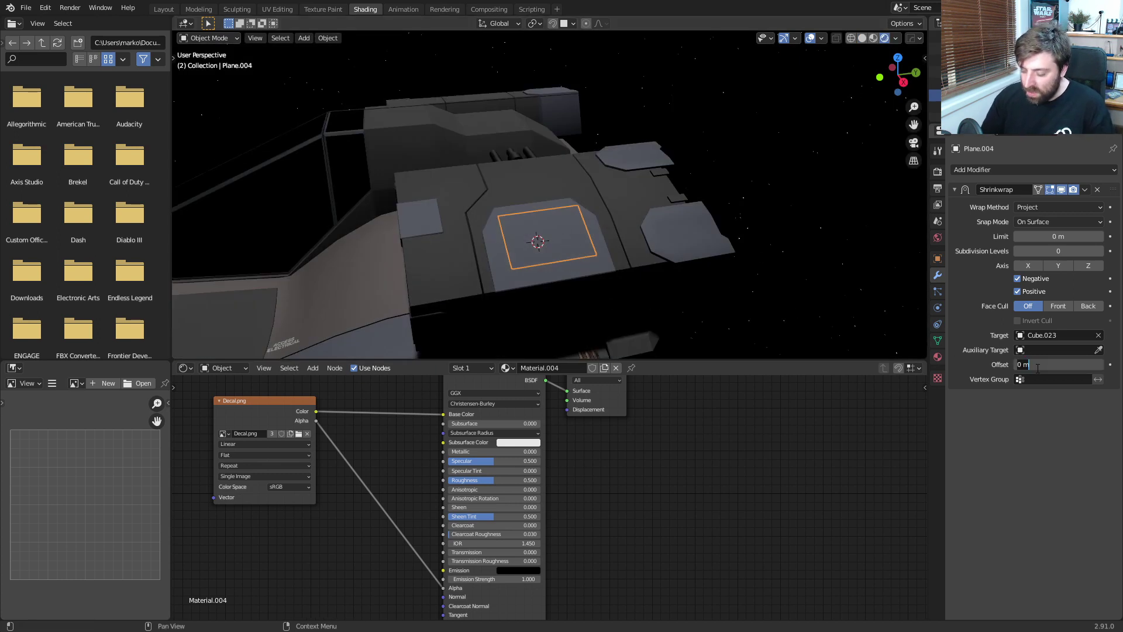
type(".001")
key("Return")
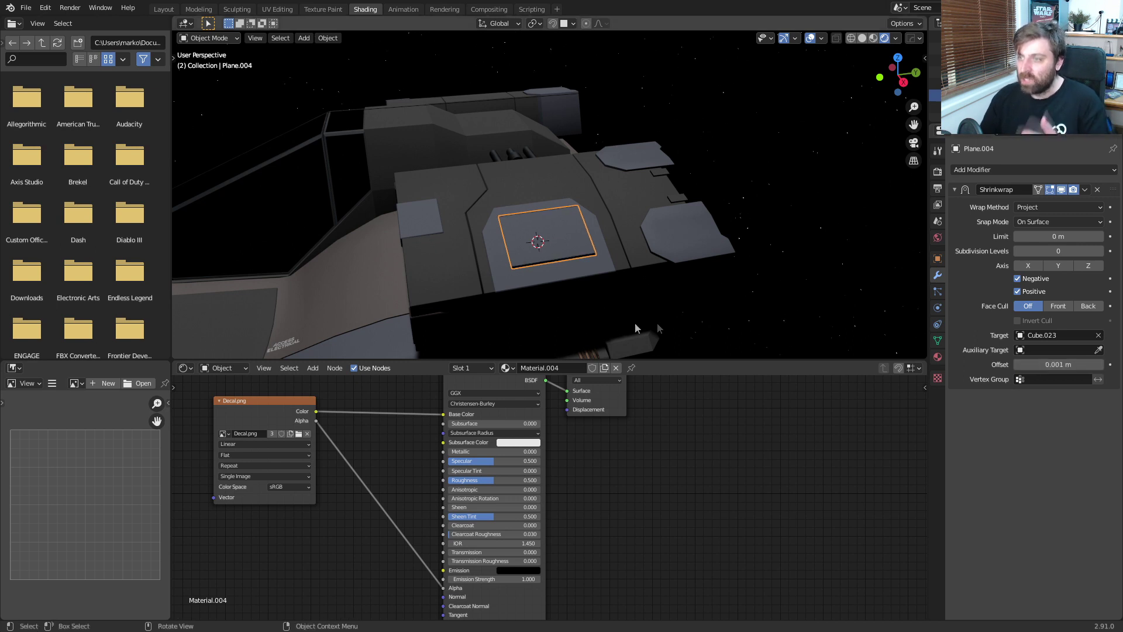
middle_click_drag(633, 322, 592, 305)
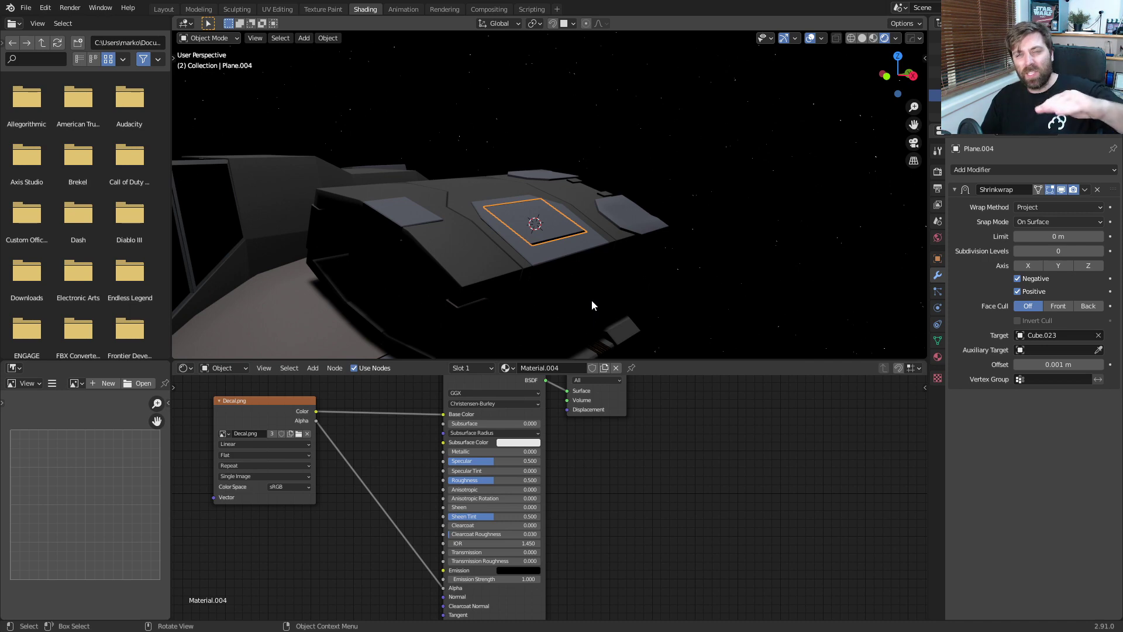
middle_click_drag(592, 305, 560, 190)
Add a centred loop cut to the plane and subdivide it into a grid.
key("Tab")
key("ctrl+r")
left_click(550, 156)
right_click(550, 156)
key("a")
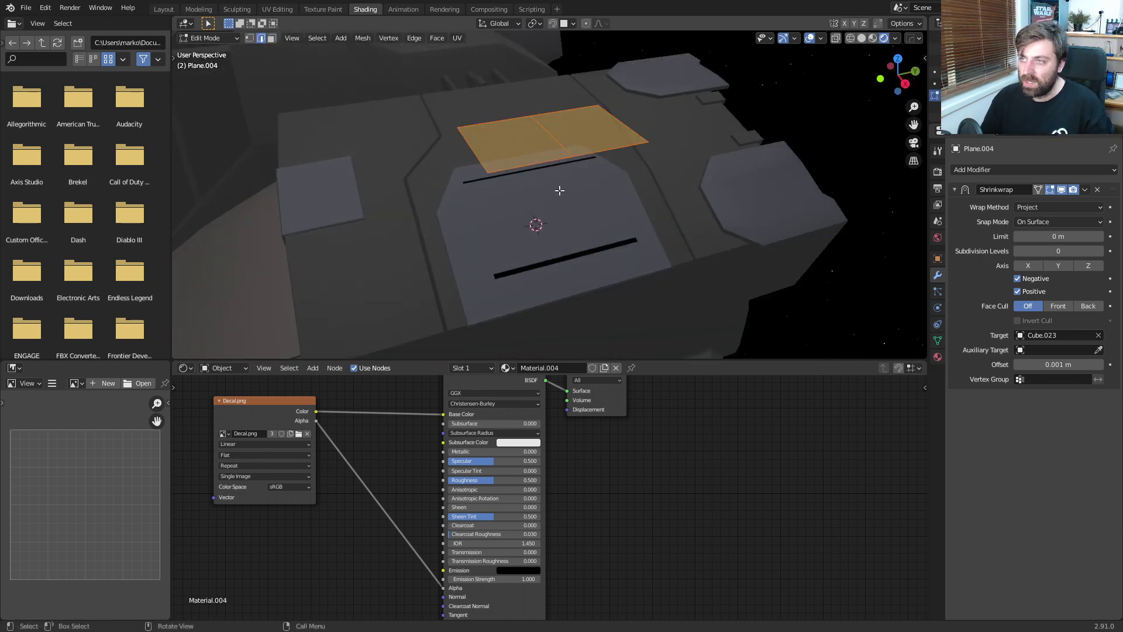
right_click(552, 159)
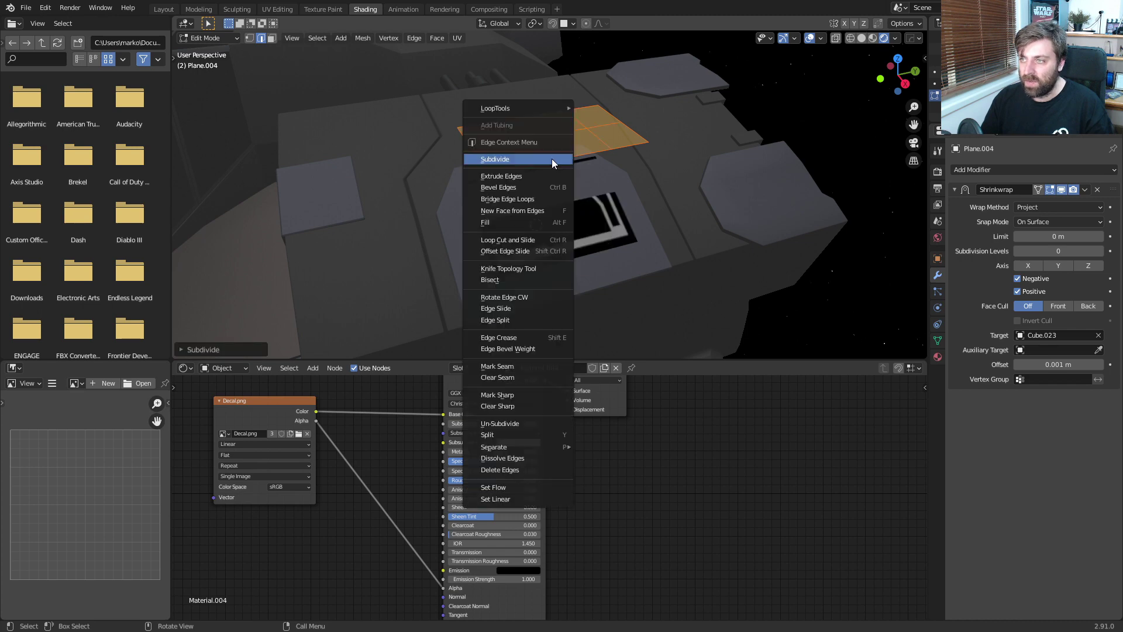
left_click(552, 159)
Slide the grid plane along X and return to Object Mode.
middle_click_drag(553, 161, 601, 166)
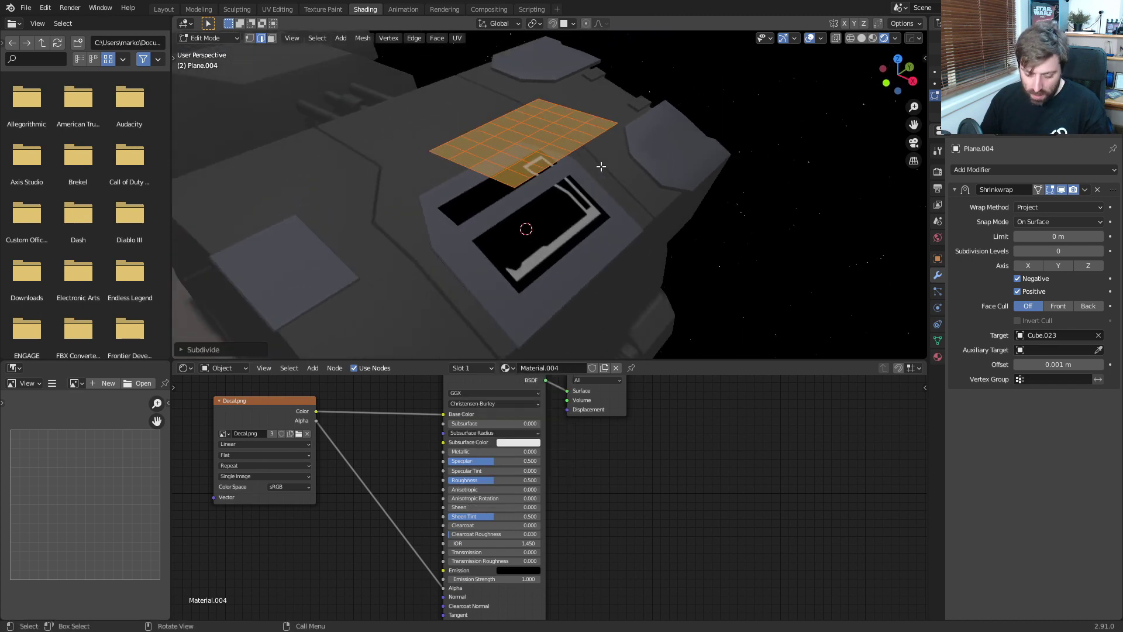
key("g")
key("x")
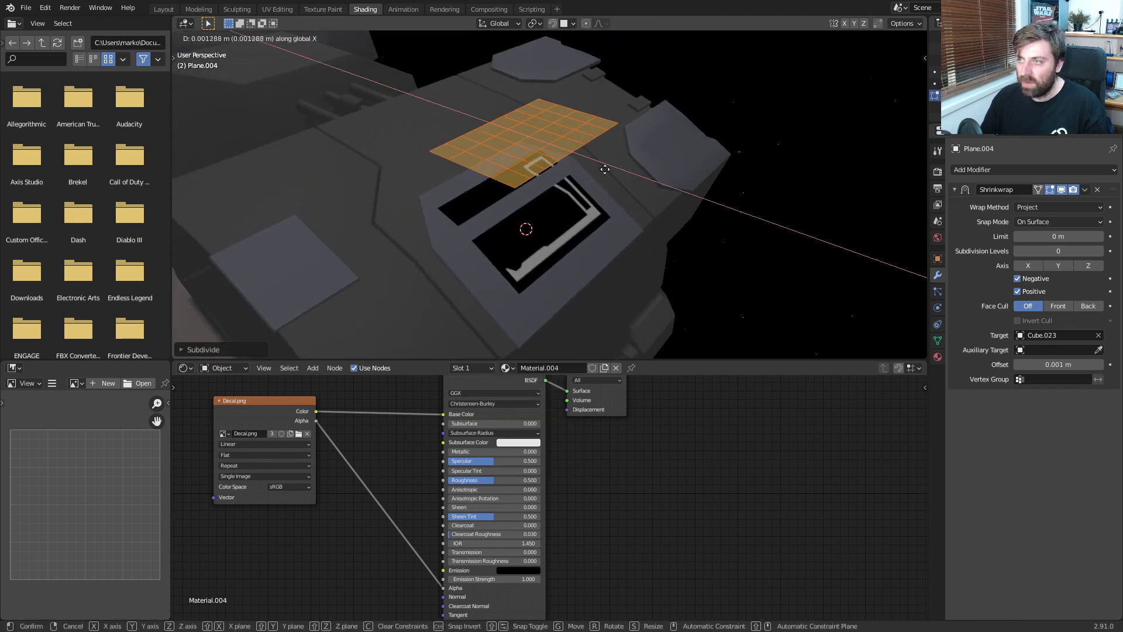
left_click(648, 192)
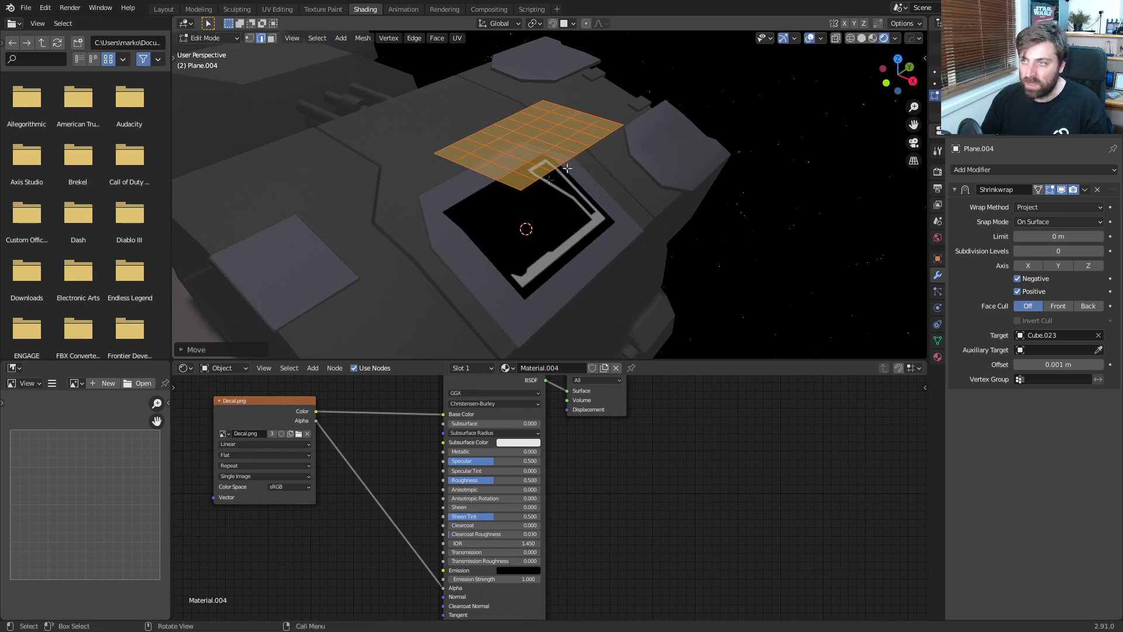
key("Tab")
middle_click_drag(506, 249, 488, 261)
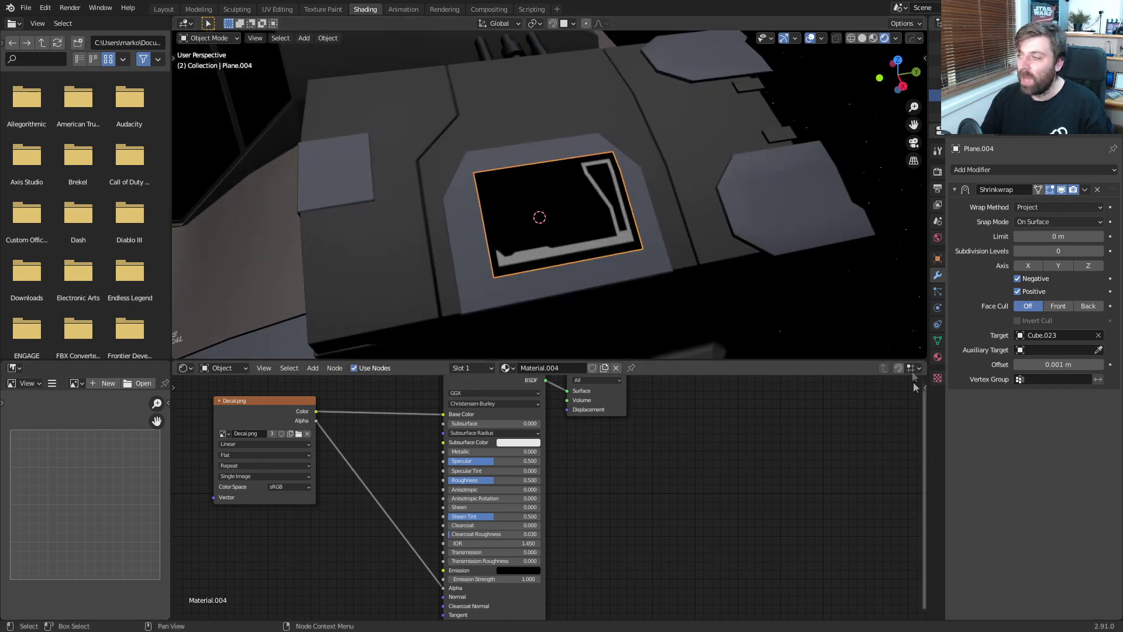
Set Material.004's Blend Mode to Alpha Hashed and select the hull Cube.023.
left_click(938, 357)
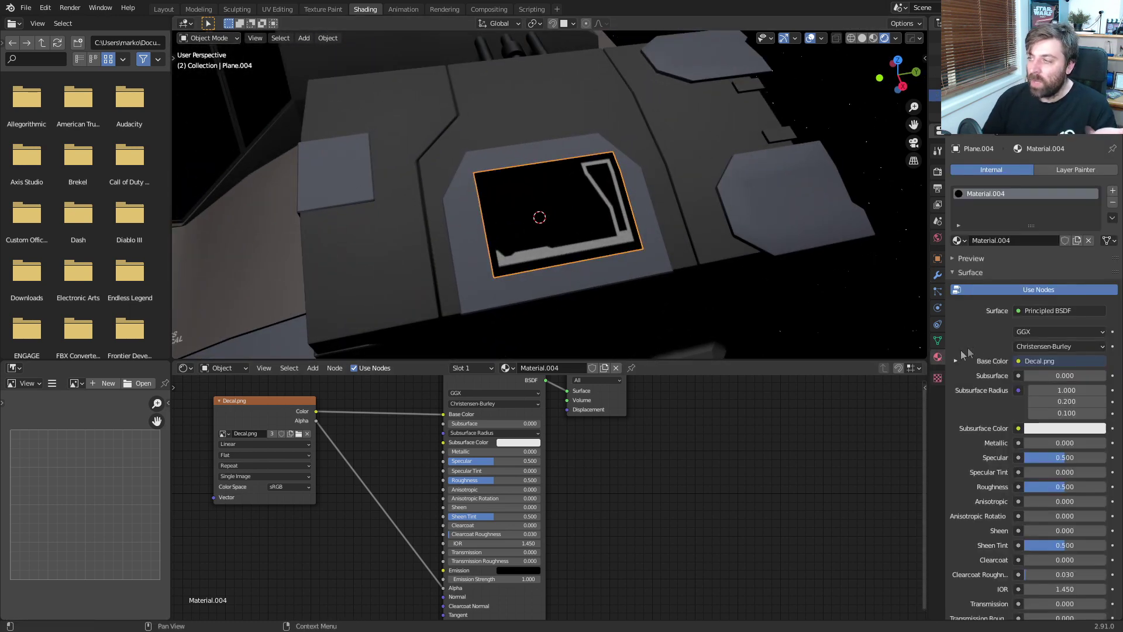
scroll(985, 342, "down", 10)
left_click(1041, 490)
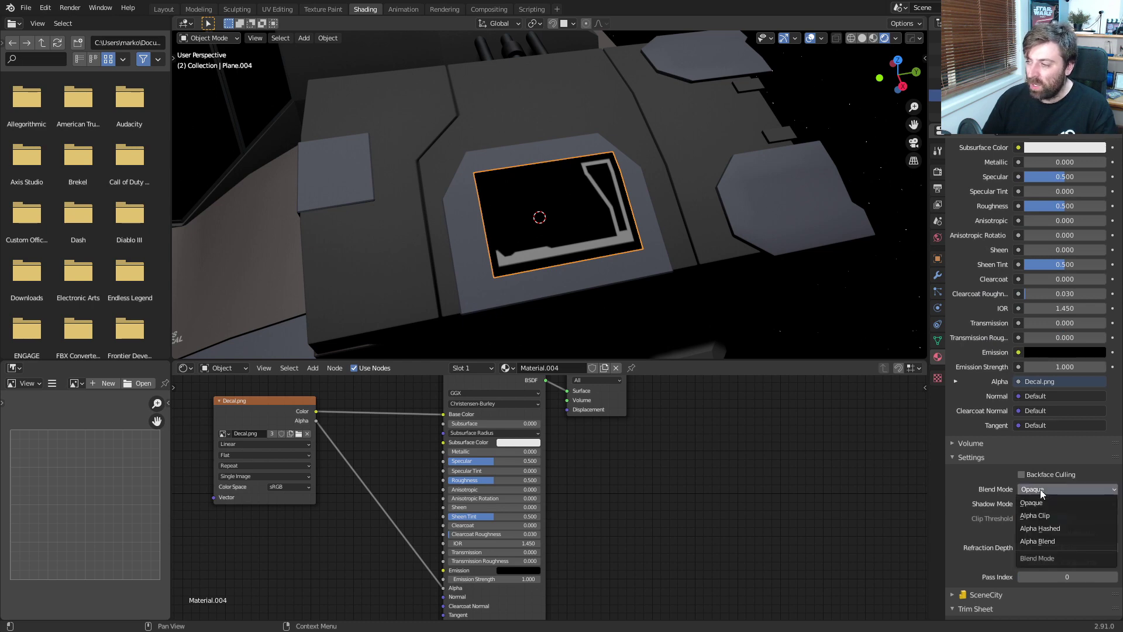
left_click(1051, 528)
middle_click_drag(789, 252, 613, 241)
left_click(745, 313)
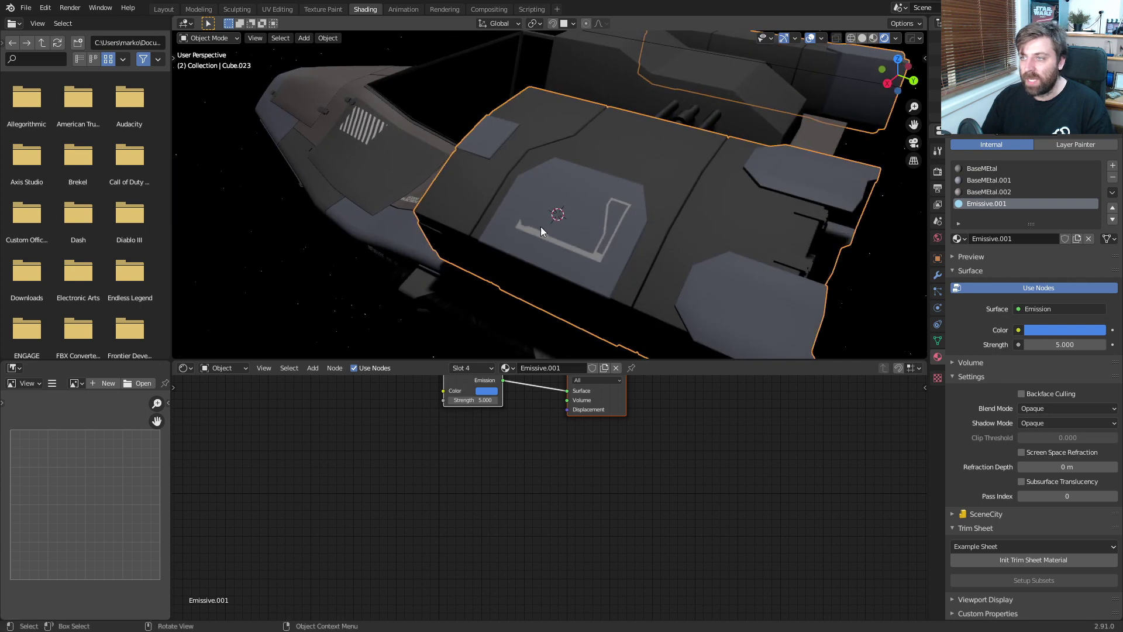